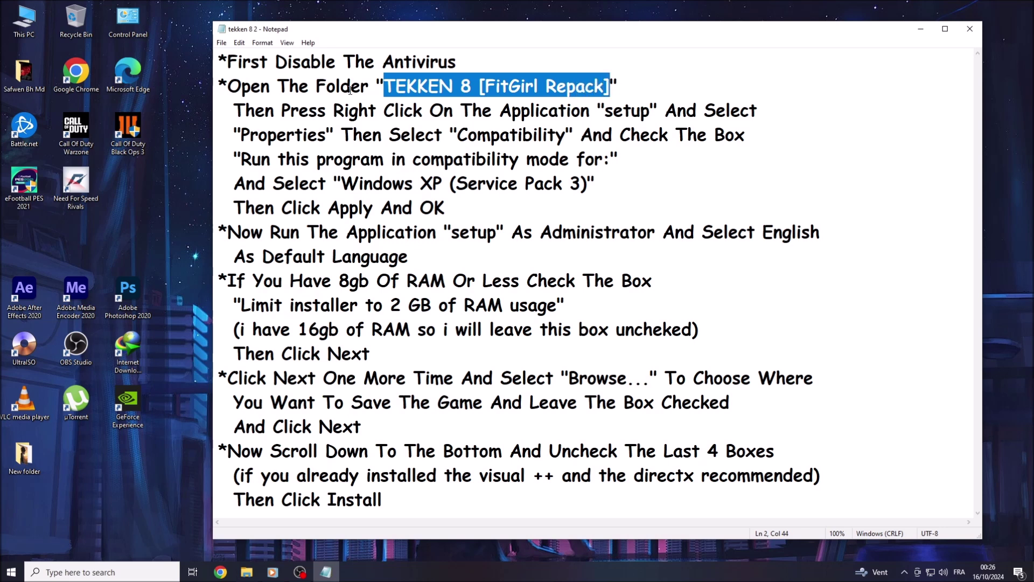
# Read the notes on setting the setup application's compatibility mode to Windows XP (Service Pack 3), highlighting each phrase.
pyautogui.moveTo(233, 107); pyautogui.dragTo(758, 109)
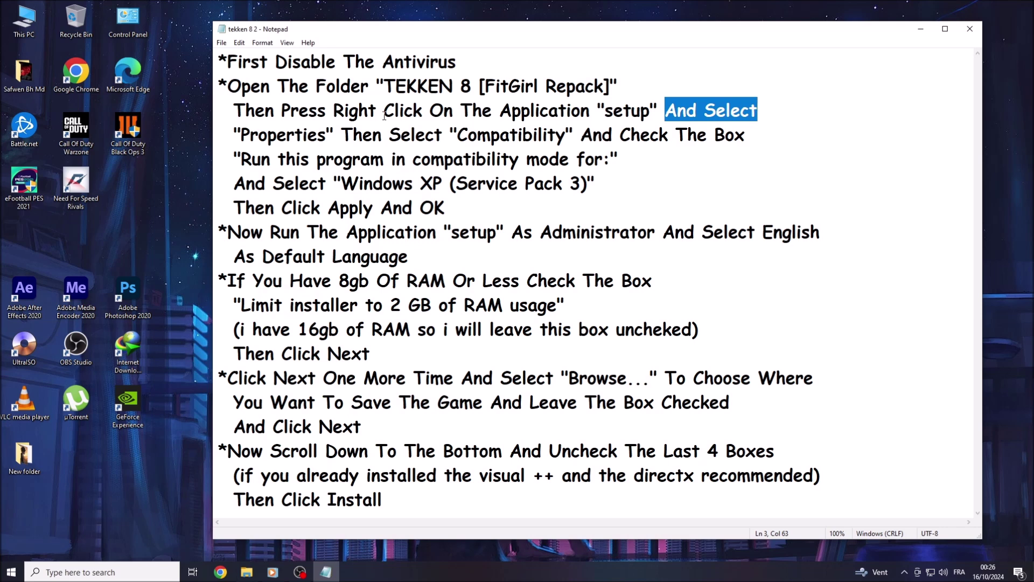
pyautogui.moveTo(243, 131); pyautogui.dragTo(569, 130)
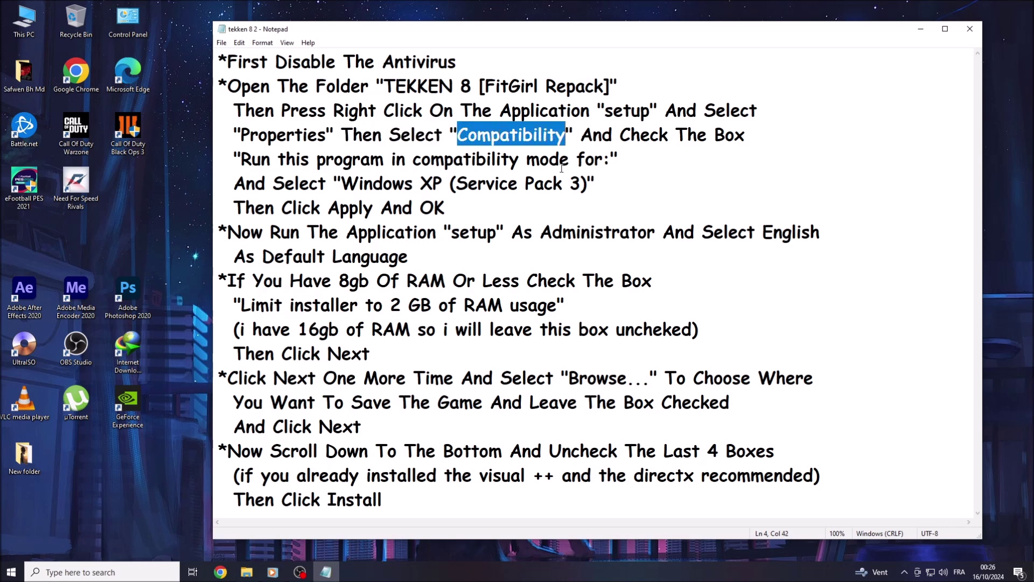
pyautogui.moveTo(582, 134); pyautogui.dragTo(744, 130)
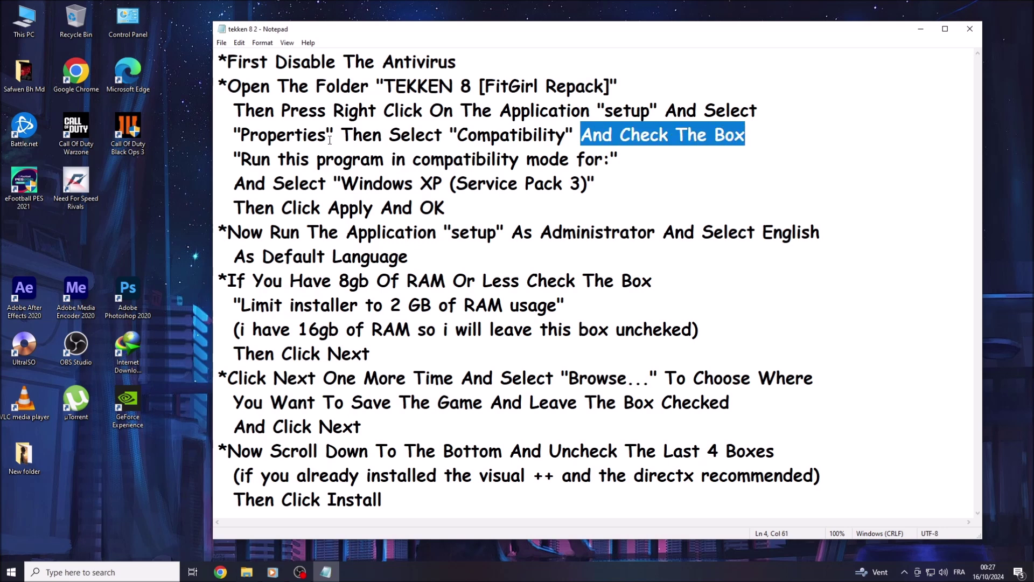
pyautogui.moveTo(241, 159); pyautogui.dragTo(610, 159)
pyautogui.moveTo(235, 184); pyautogui.dragTo(586, 181)
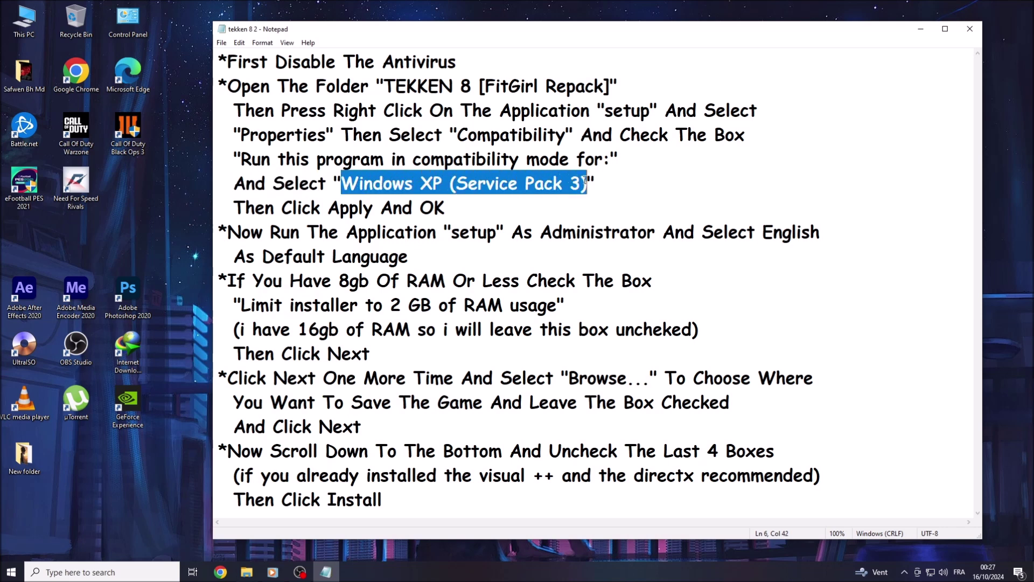
pyautogui.moveTo(235, 207); pyautogui.dragTo(445, 201)
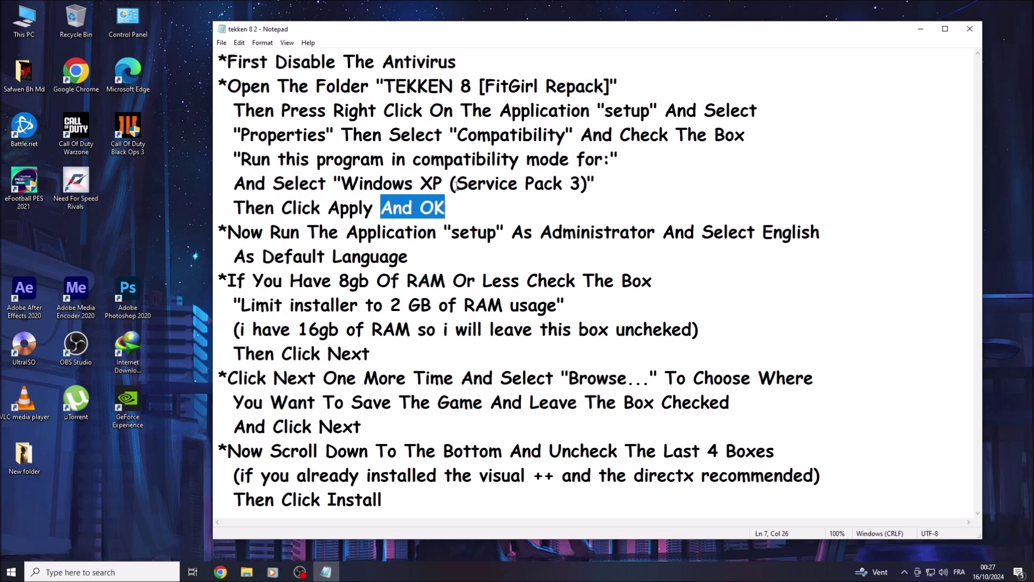
# Minimize the notes, switch to File Explorer and open the TEKKEN 8 [FitGirl Repack] folder.
pyautogui.click(920, 30)
pyautogui.click(254, 569)
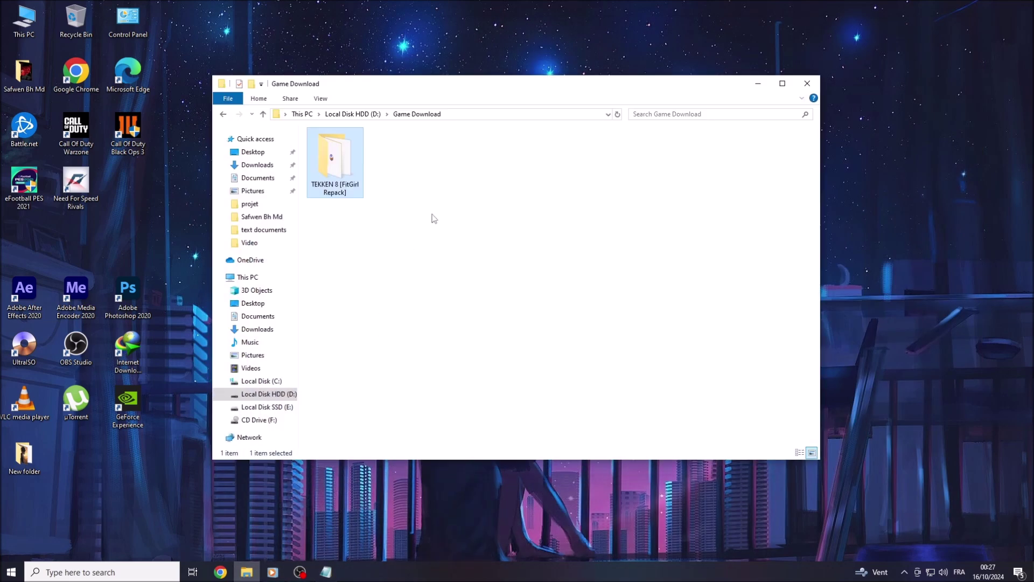
pyautogui.moveTo(396, 245); pyautogui.dragTo(320, 160)
pyautogui.moveTo(392, 233); pyautogui.dragTo(325, 159)
pyautogui.rightClick(324, 158)
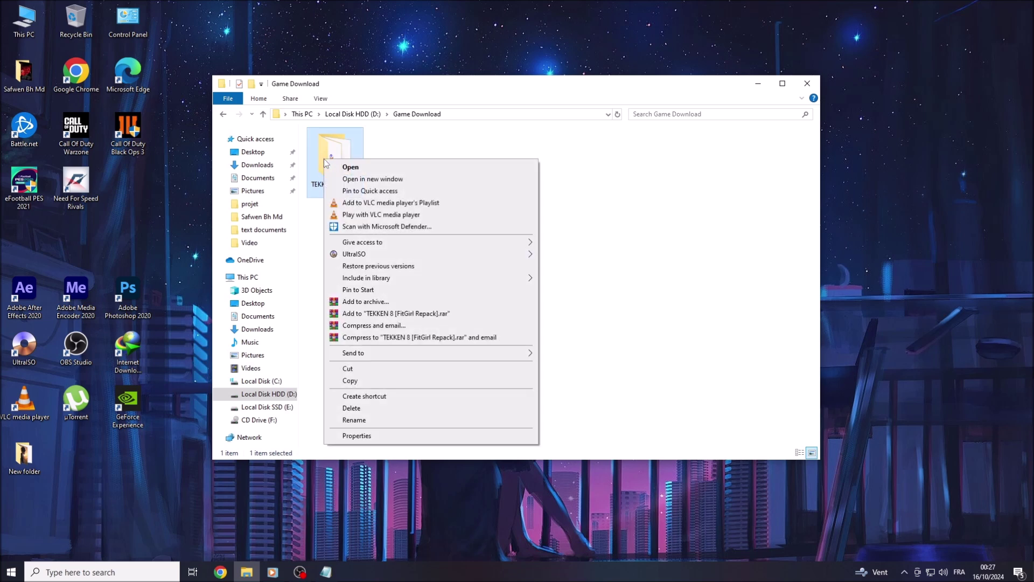
pyautogui.click(350, 167)
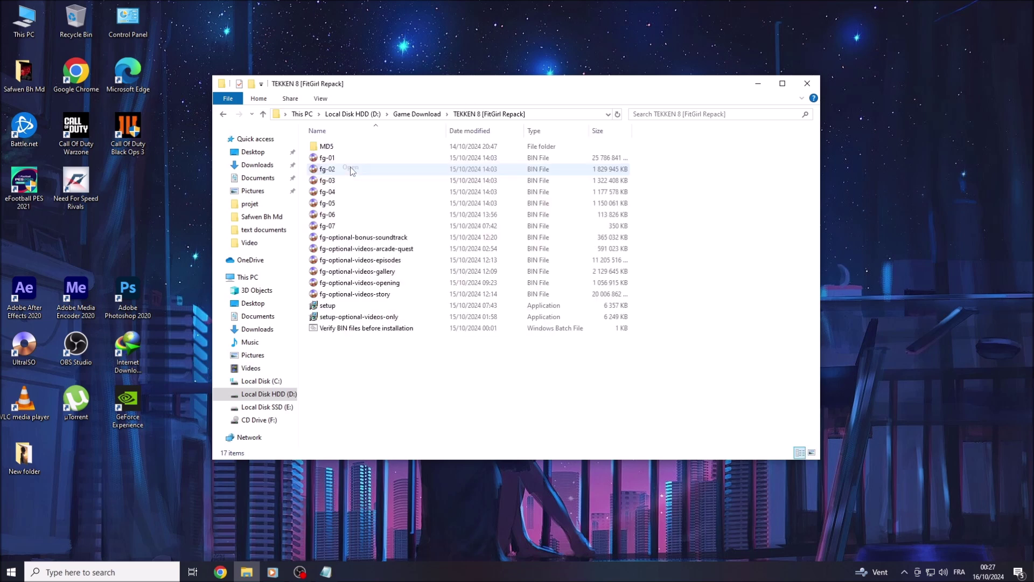
# Open the compatibility settings in the properties of the setup application.
pyautogui.click(335, 306)
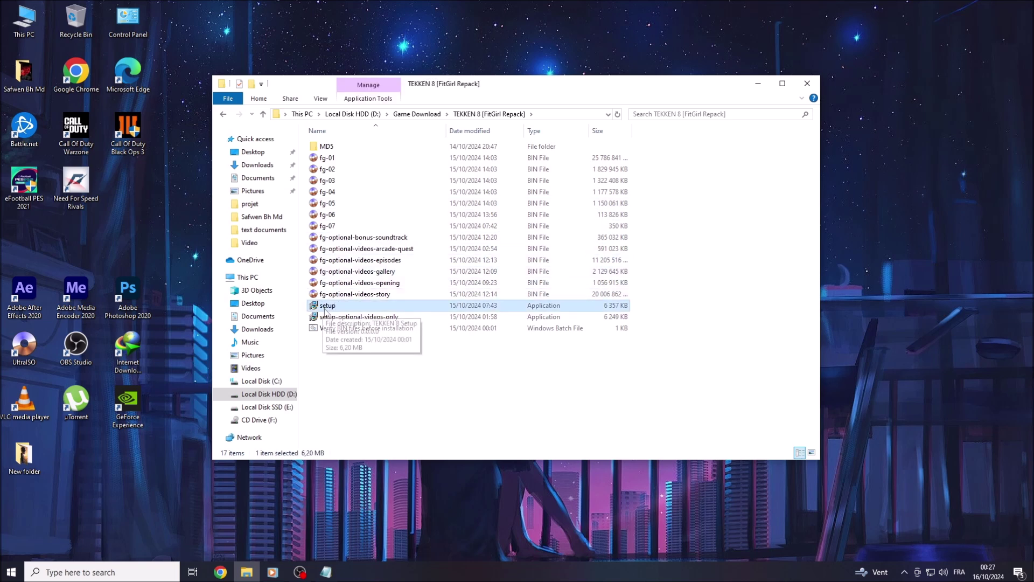
pyautogui.rightClick(321, 309)
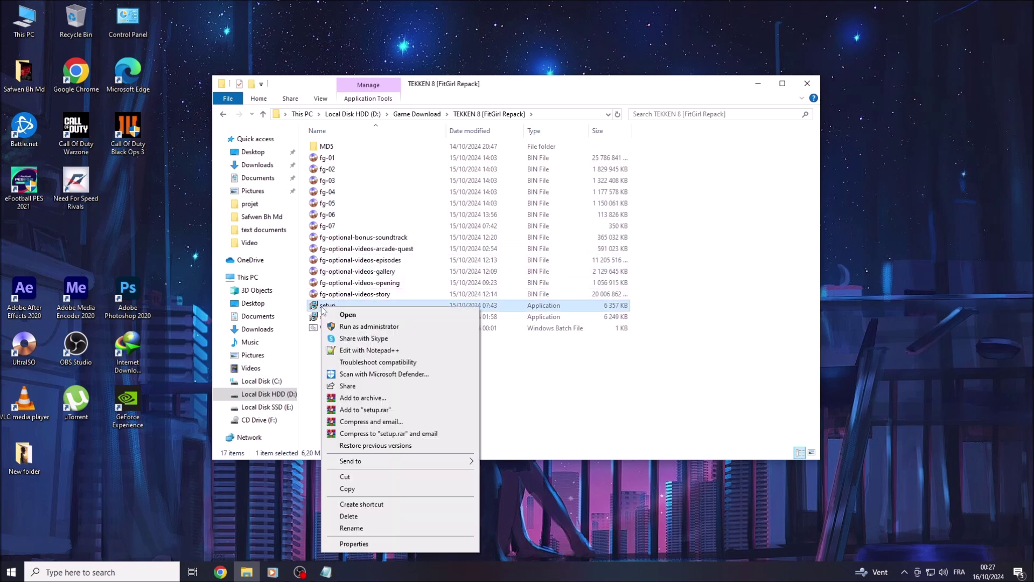
pyautogui.click(355, 544)
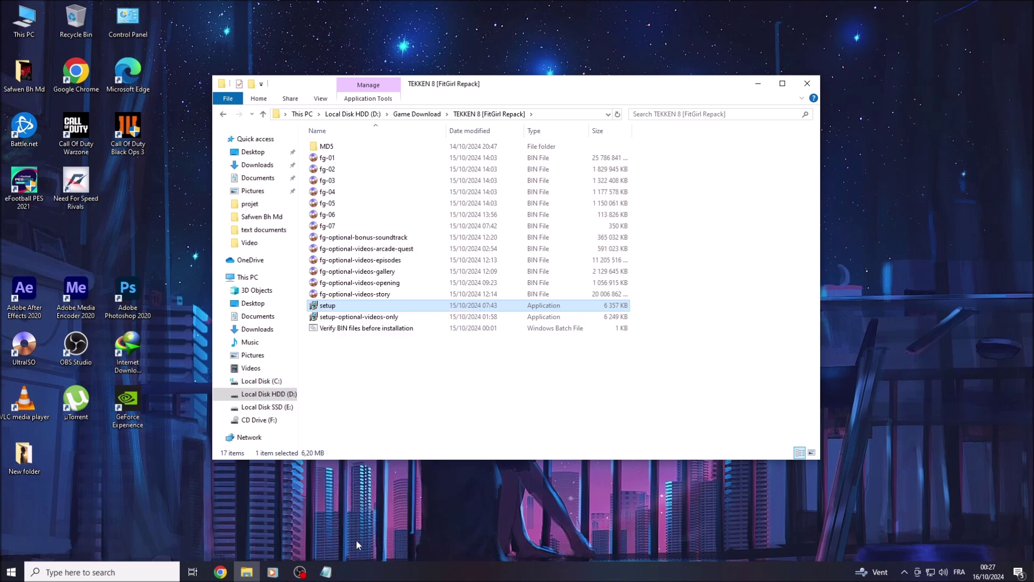
pyautogui.moveTo(395, 232); pyautogui.dragTo(391, 150)
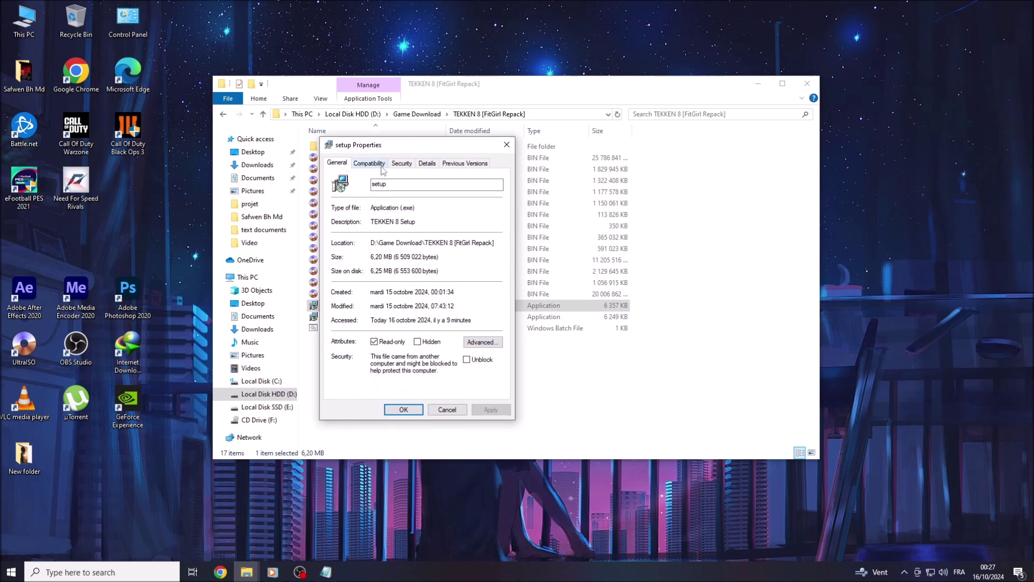
pyautogui.click(377, 168)
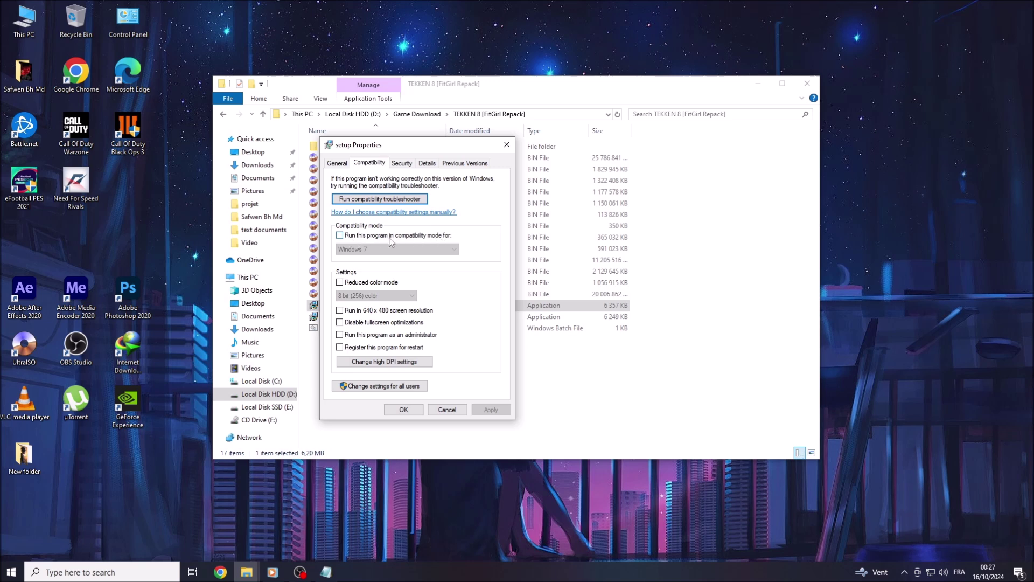
# Enable compatibility mode for Windows XP (Service Pack 3) on the setup application, apply it and close the properties.
pyautogui.click(340, 236)
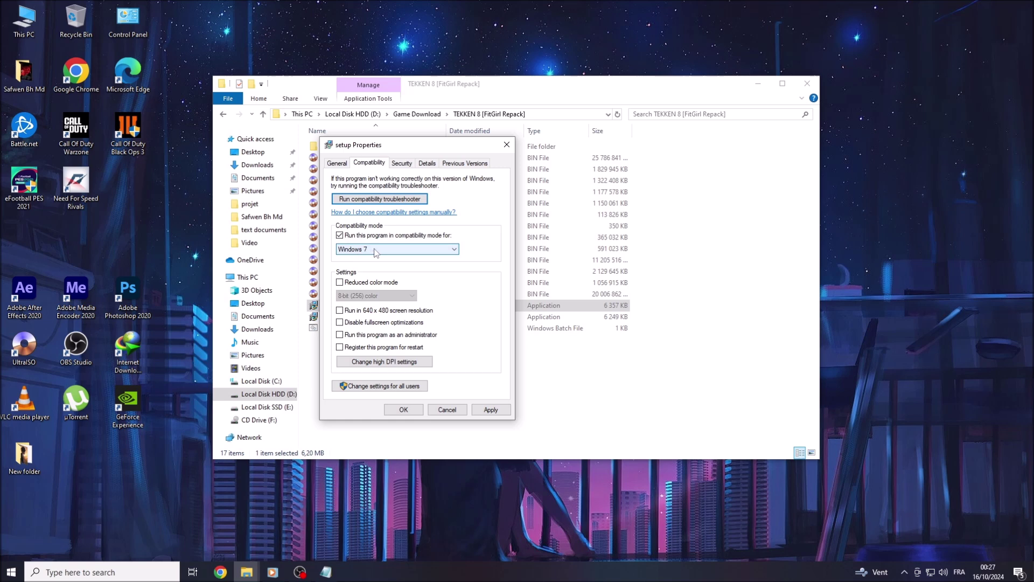
pyautogui.click(375, 251)
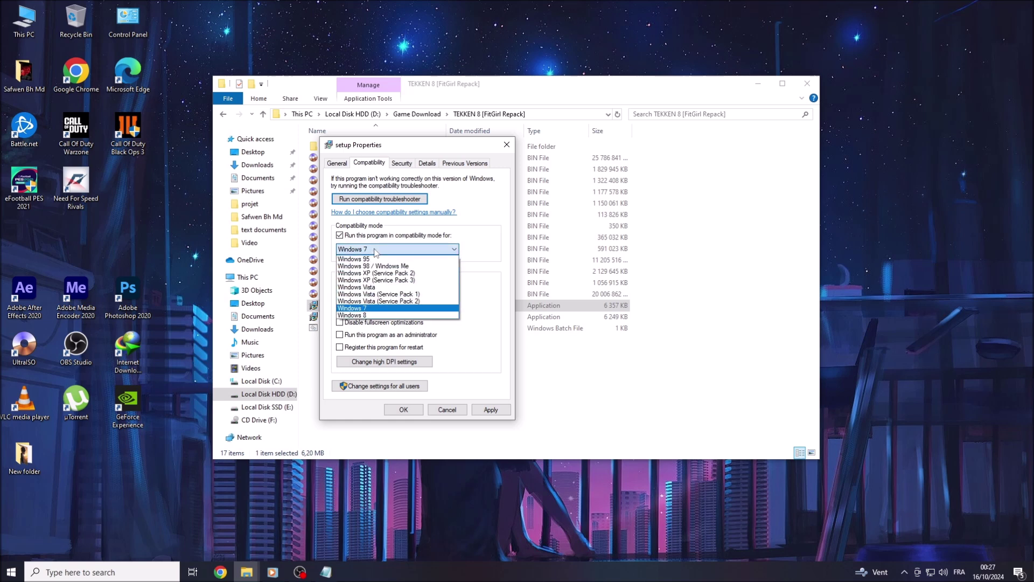
pyautogui.click(402, 281)
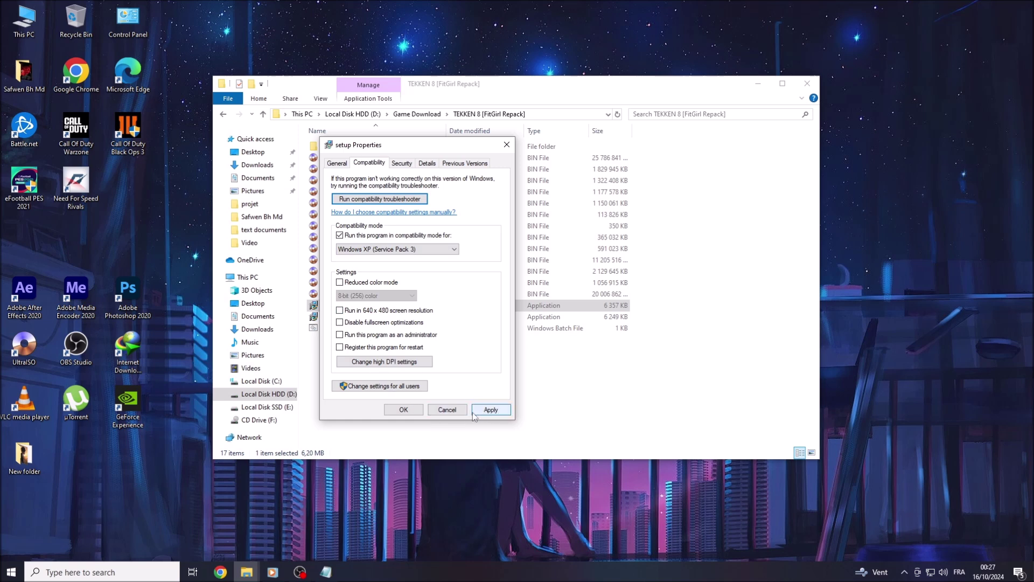
pyautogui.click(491, 410)
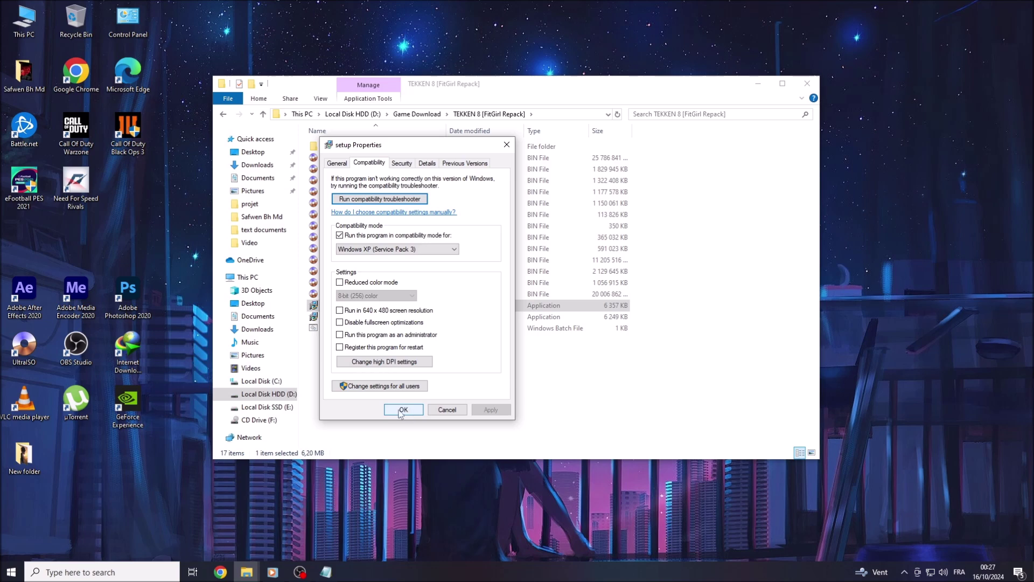
pyautogui.click(415, 414)
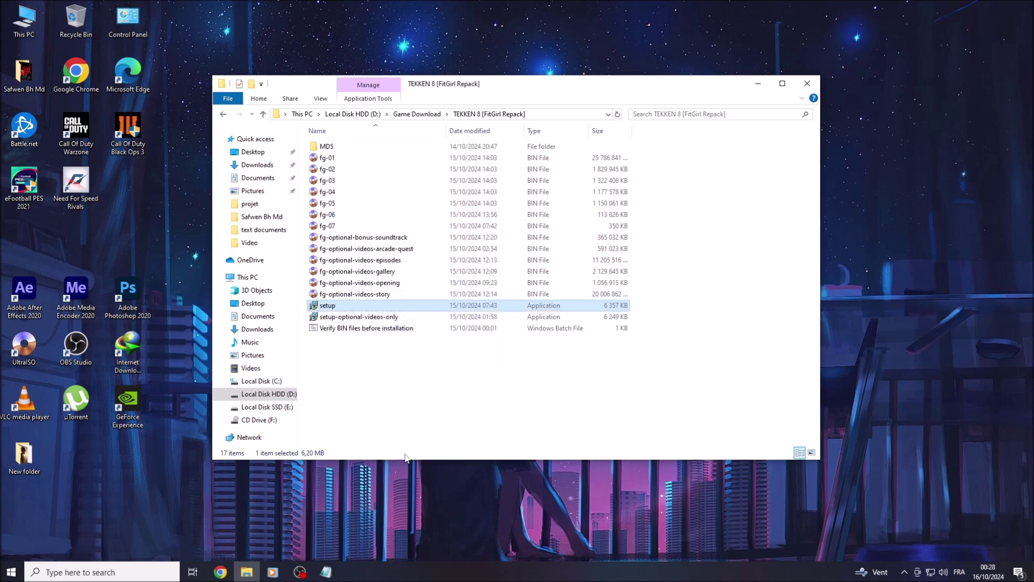
# Switch back to the Notepad notes and read the instruction on running setup as administrator with English as default language.
pyautogui.click(327, 570)
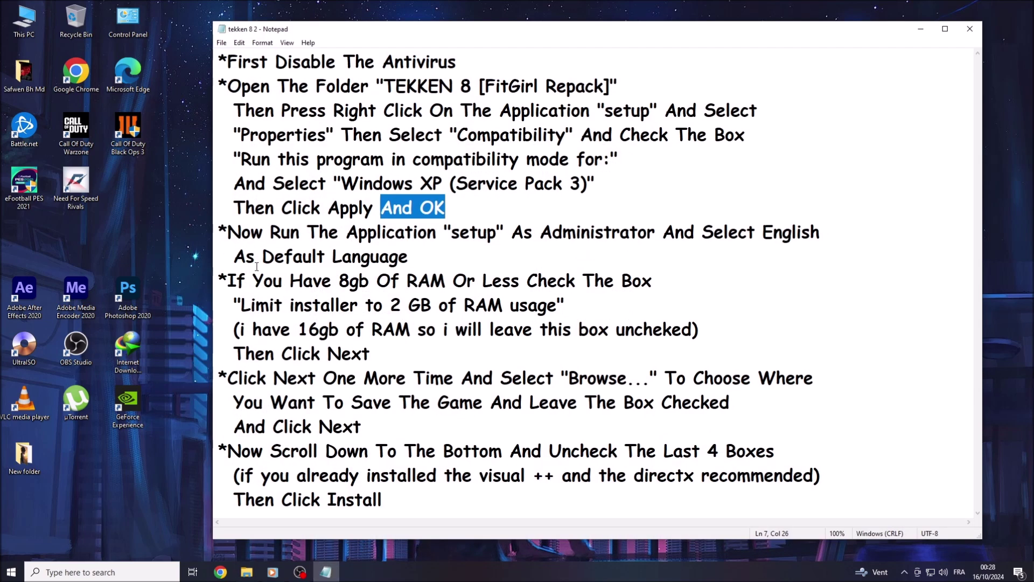
pyautogui.moveTo(228, 232); pyautogui.dragTo(495, 232)
pyautogui.click(453, 232)
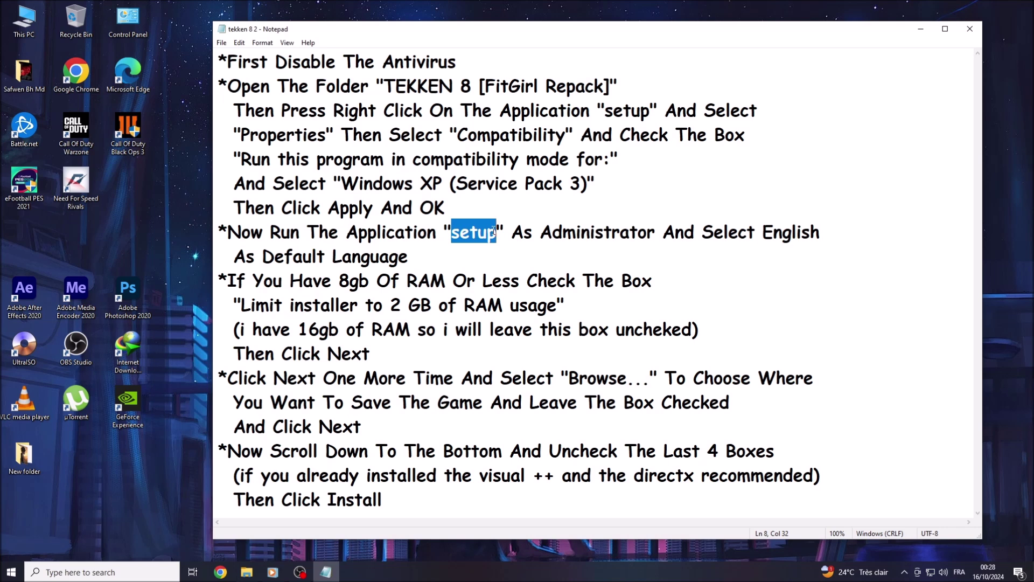
pyautogui.moveTo(512, 224); pyautogui.dragTo(821, 229)
pyautogui.moveTo(236, 256); pyautogui.dragTo(405, 258)
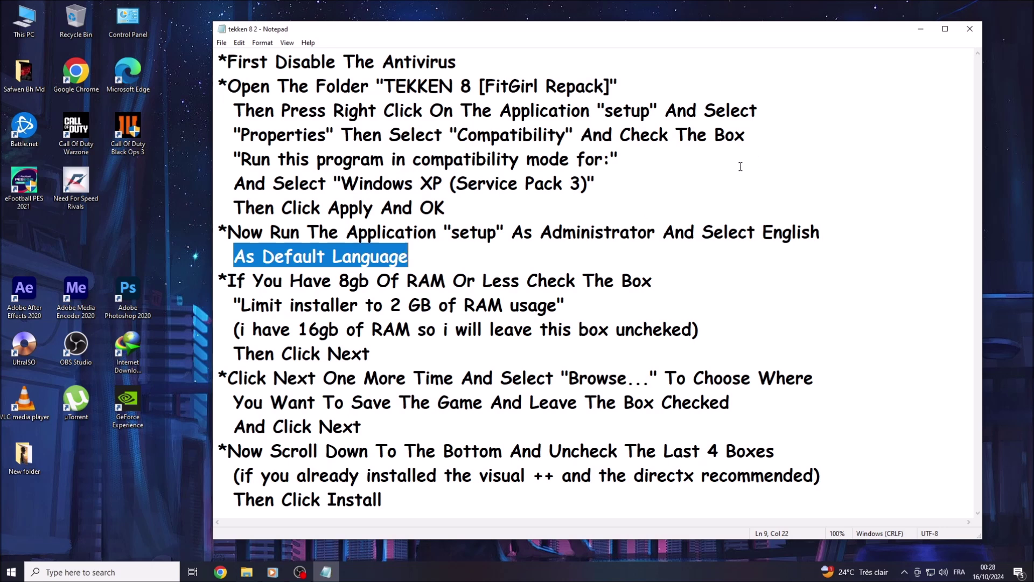
# Run the setup application from File Explorer as administrator with English as the setup language, and mute the installer's music.
pyautogui.click(246, 571)
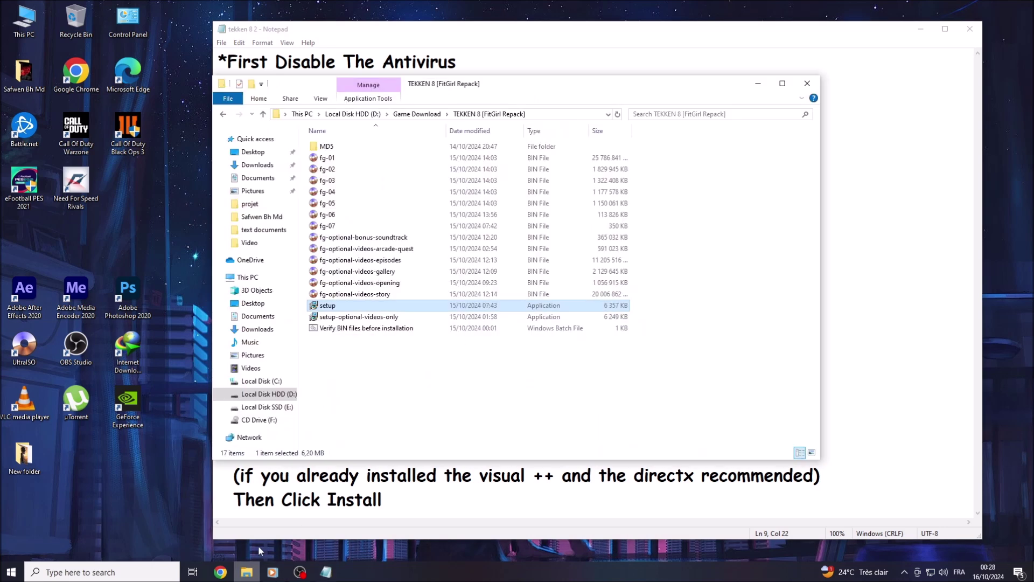
pyautogui.rightClick(321, 307)
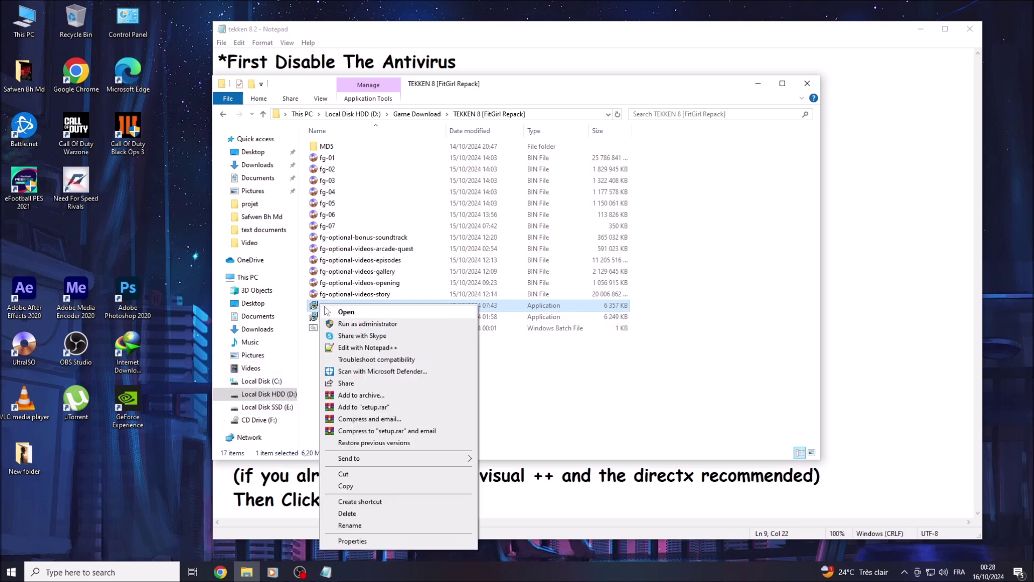
pyautogui.click(372, 324)
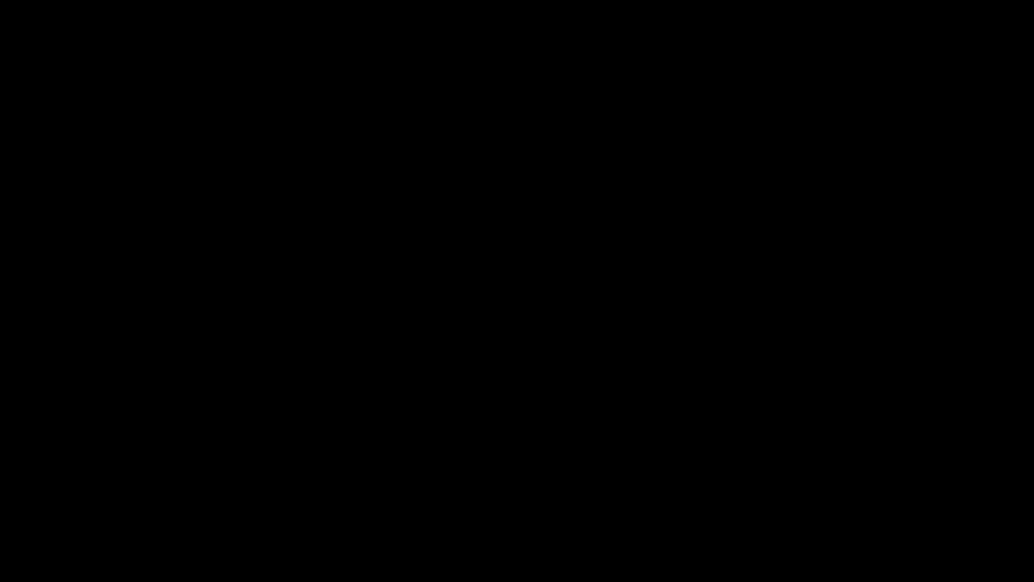
pyautogui.click(490, 304)
pyautogui.click(476, 291)
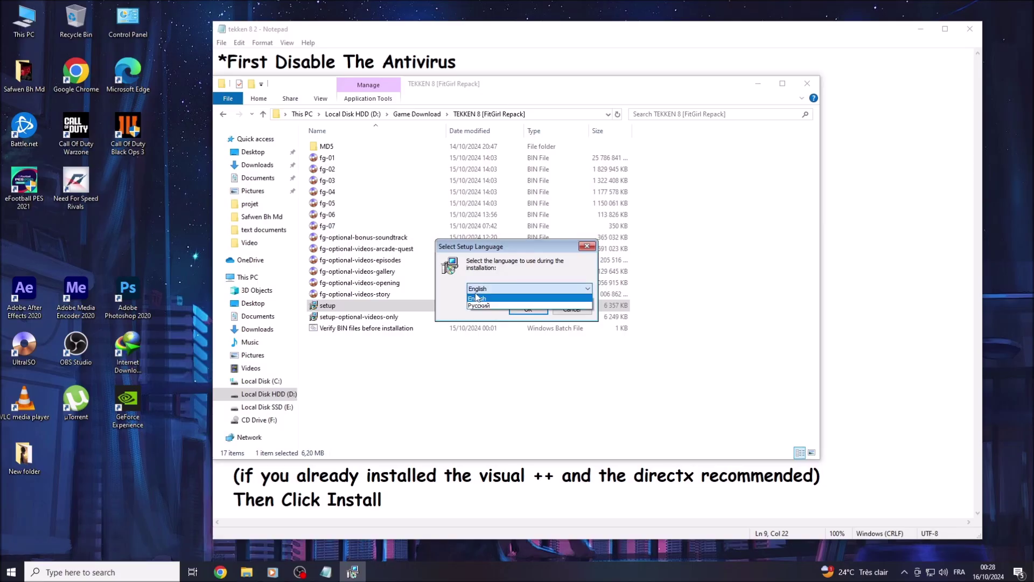
pyautogui.click(473, 300)
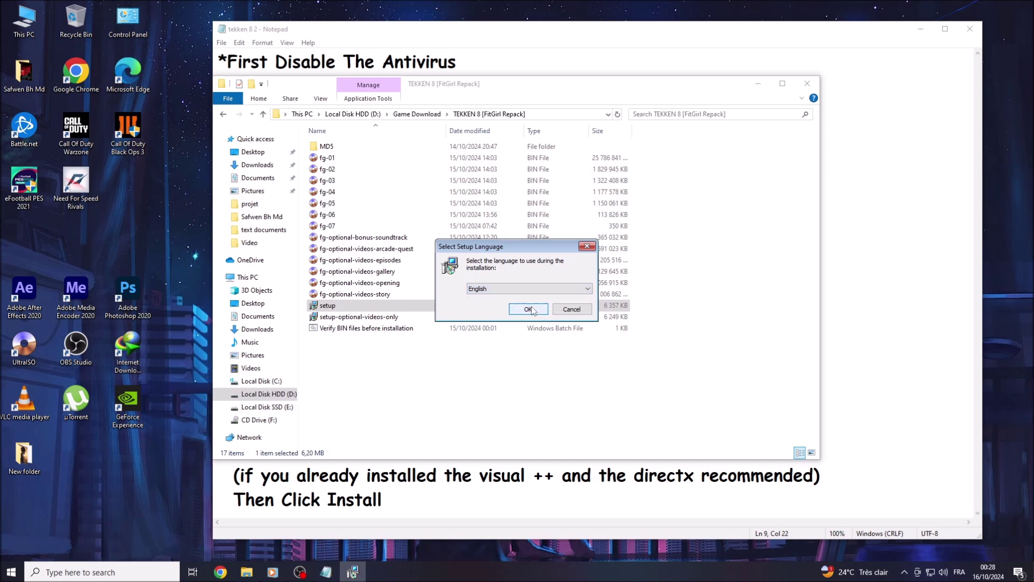
pyautogui.click(515, 313)
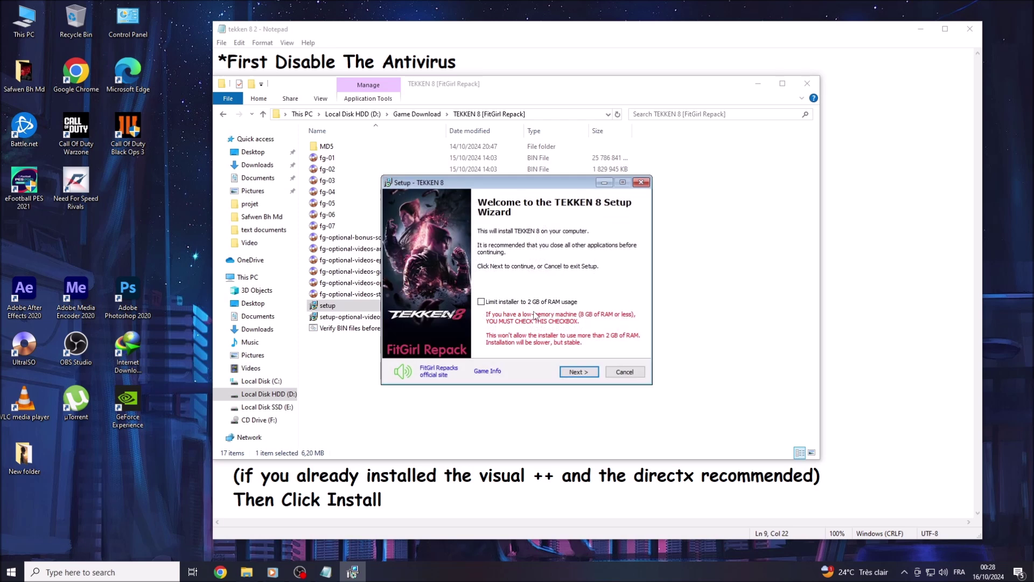
pyautogui.click(403, 372)
# Return to the Notepad notes and read the instructions on the "Limit installer to 2 GB of RAM usage" option.
pyautogui.click(516, 535)
pyautogui.moveTo(227, 279); pyautogui.dragTo(516, 280)
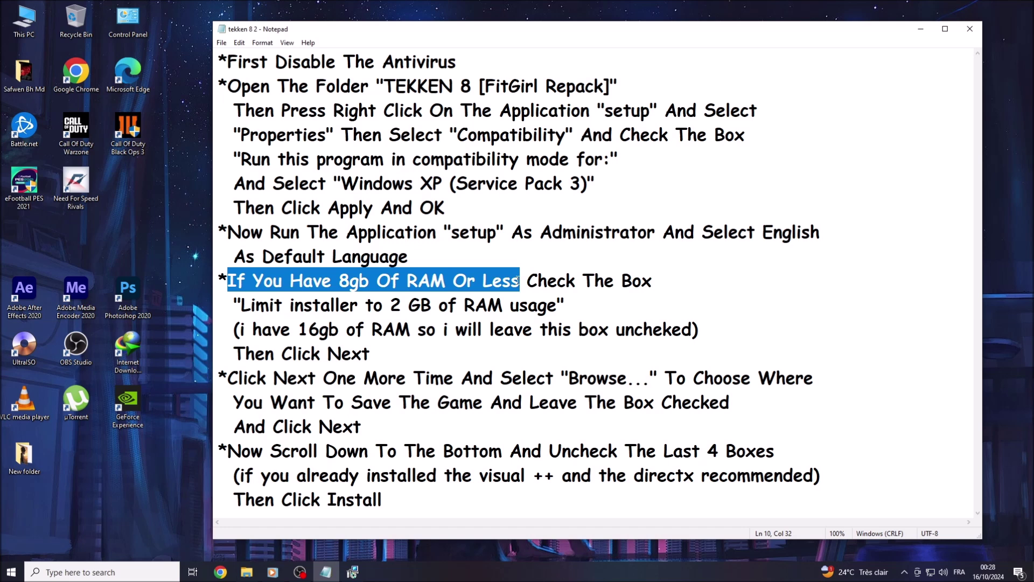
pyautogui.click(509, 283)
pyautogui.moveTo(454, 281); pyautogui.dragTo(651, 276)
pyautogui.moveTo(242, 297); pyautogui.dragTo(555, 299)
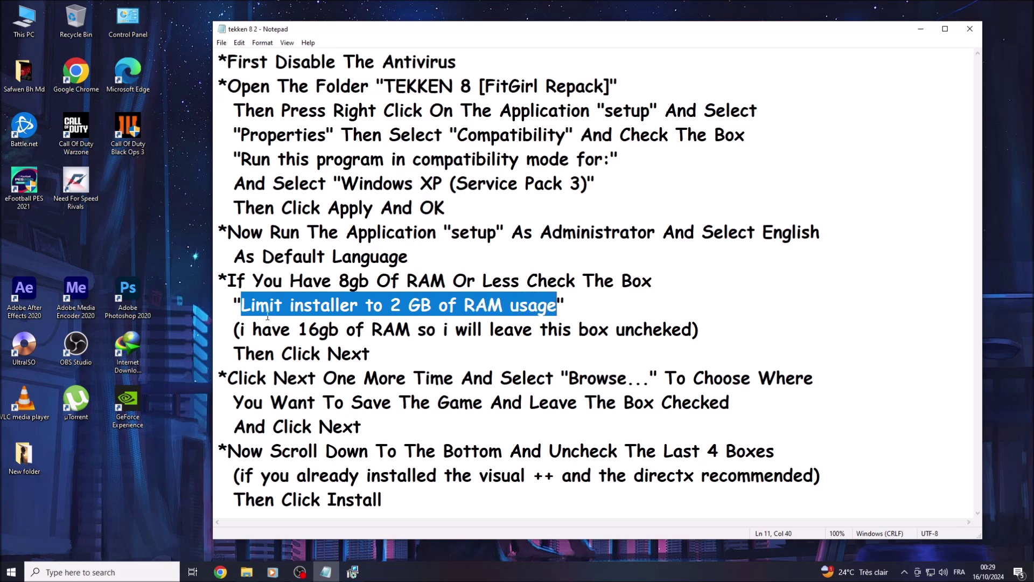
pyautogui.moveTo(241, 329); pyautogui.dragTo(691, 328)
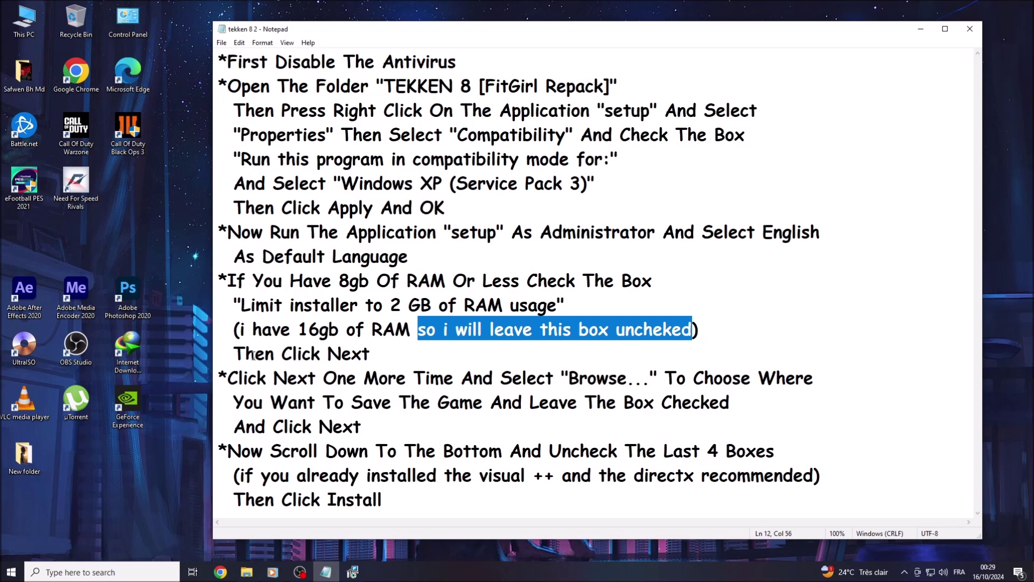
pyautogui.moveTo(235, 349); pyautogui.dragTo(370, 349)
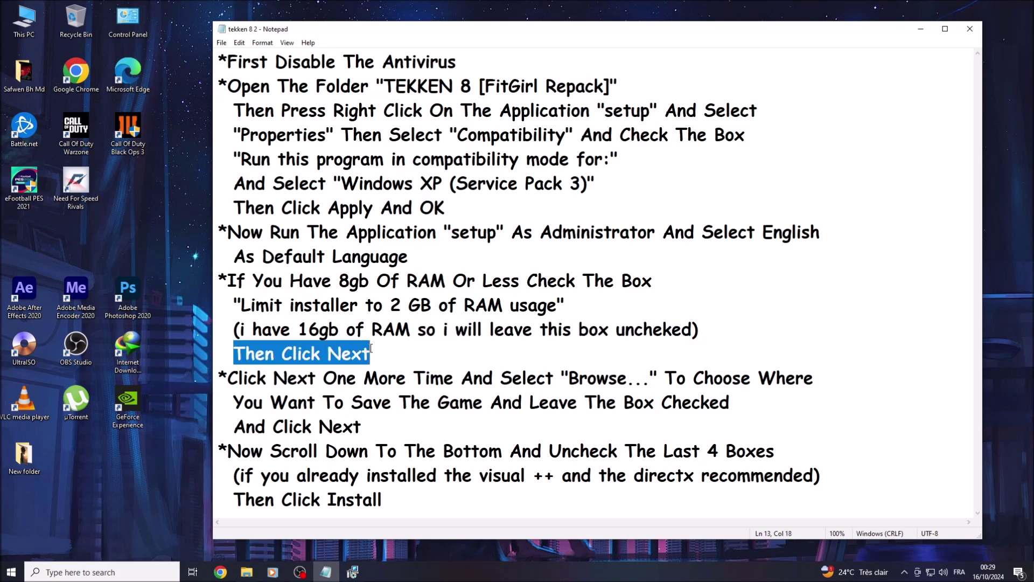
# Switch to the TEKKEN 8 installer and continue past the welcome page, leaving the 2 GB RAM limit unchecked.
pyautogui.click(352, 571)
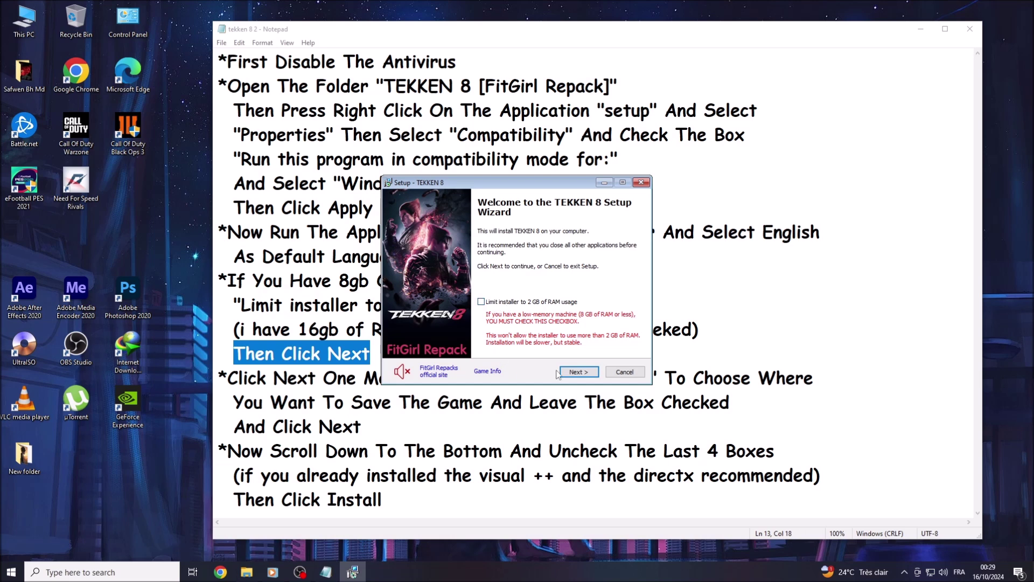
pyautogui.click(574, 374)
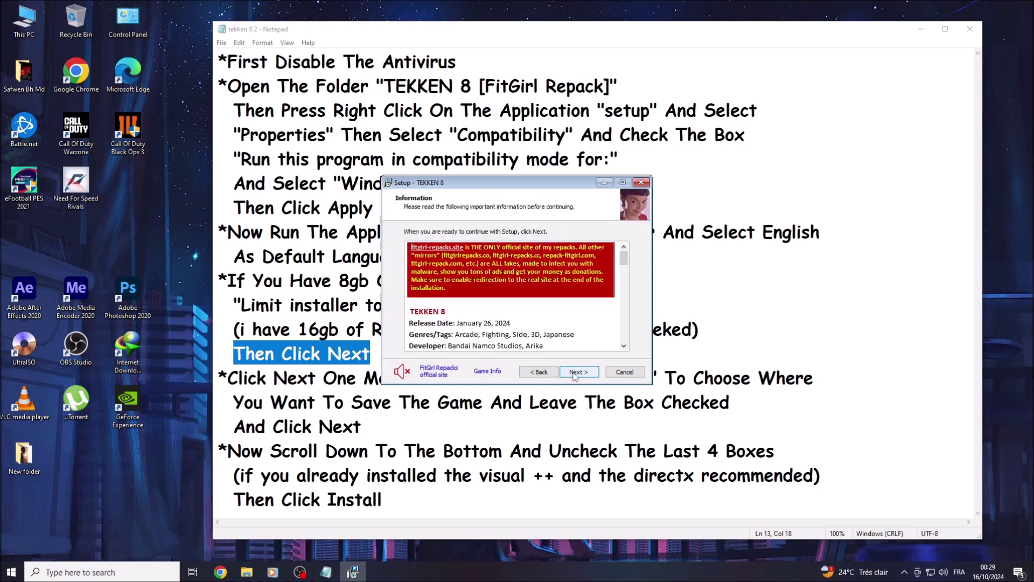
# Return to the Notepad notes and read the instructions on choosing the save location and leaving the box checked.
pyautogui.click(236, 384)
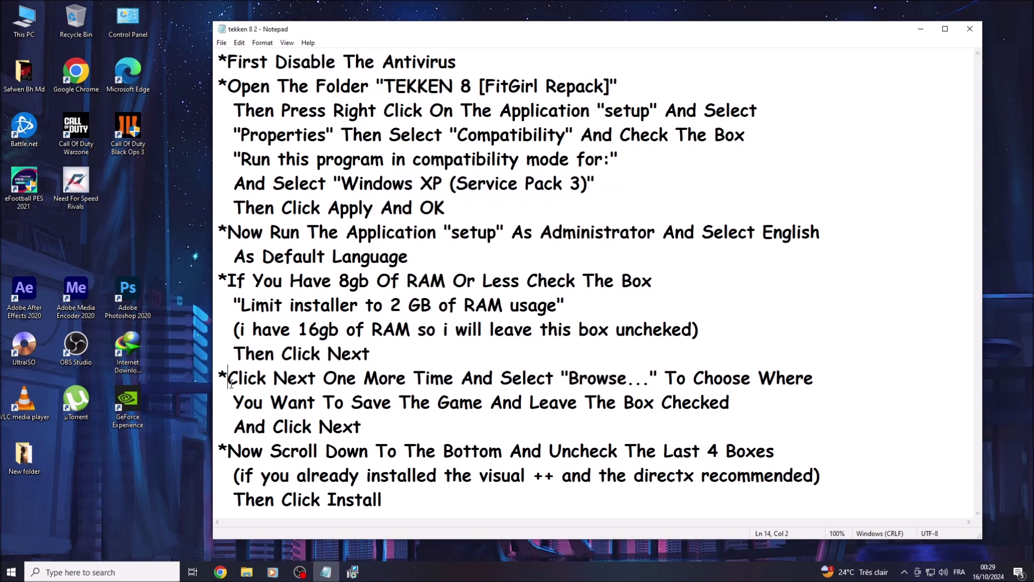
pyautogui.moveTo(227, 379); pyautogui.dragTo(554, 375)
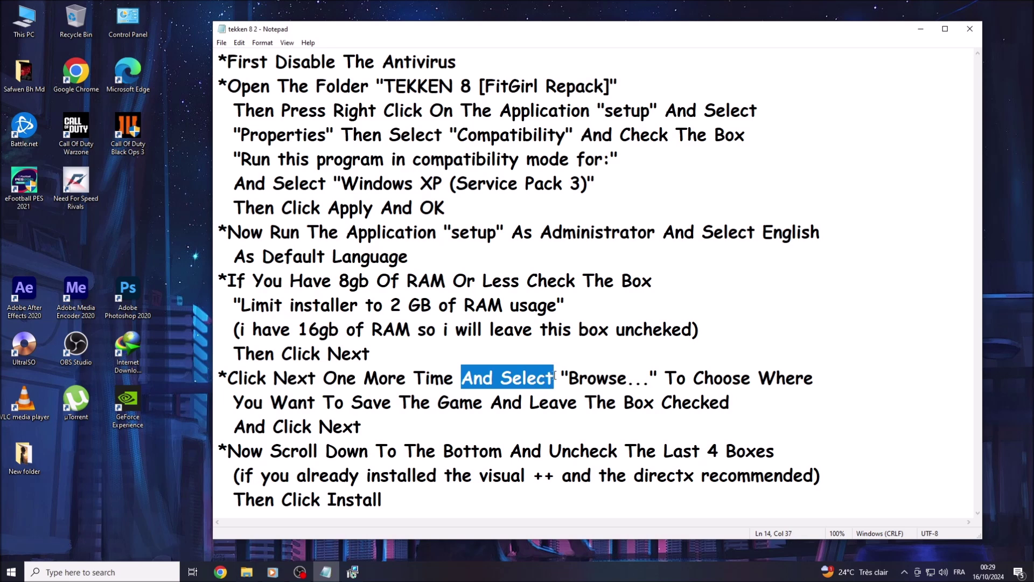
pyautogui.moveTo(570, 378); pyautogui.dragTo(810, 373)
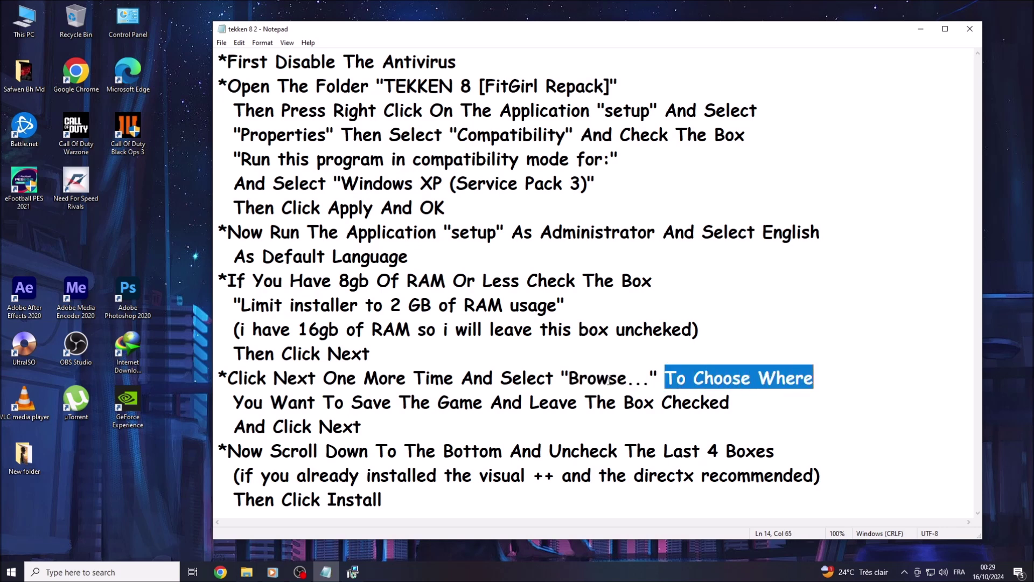
pyautogui.moveTo(234, 402); pyautogui.dragTo(730, 402)
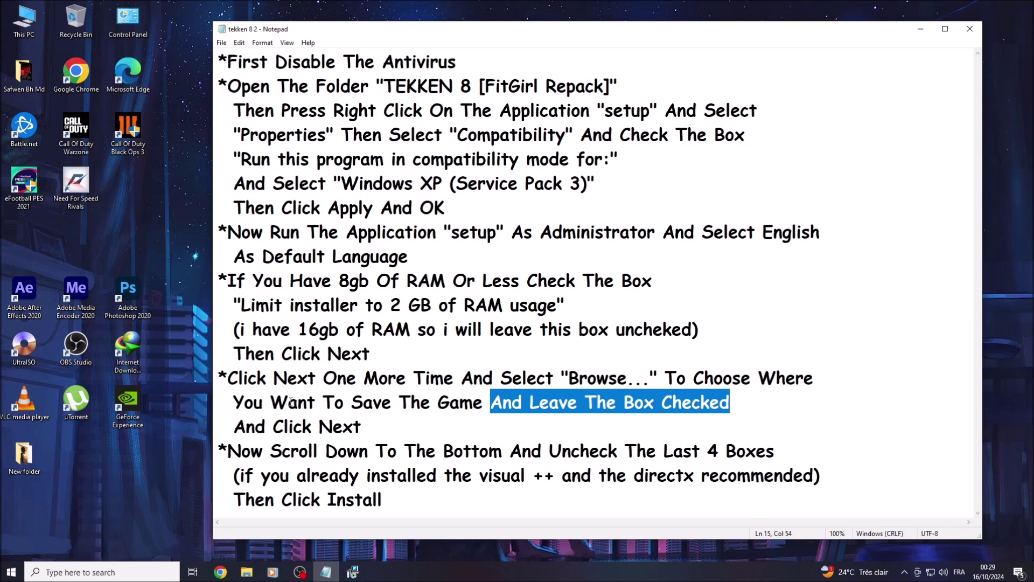
pyautogui.moveTo(233, 426); pyautogui.dragTo(361, 423)
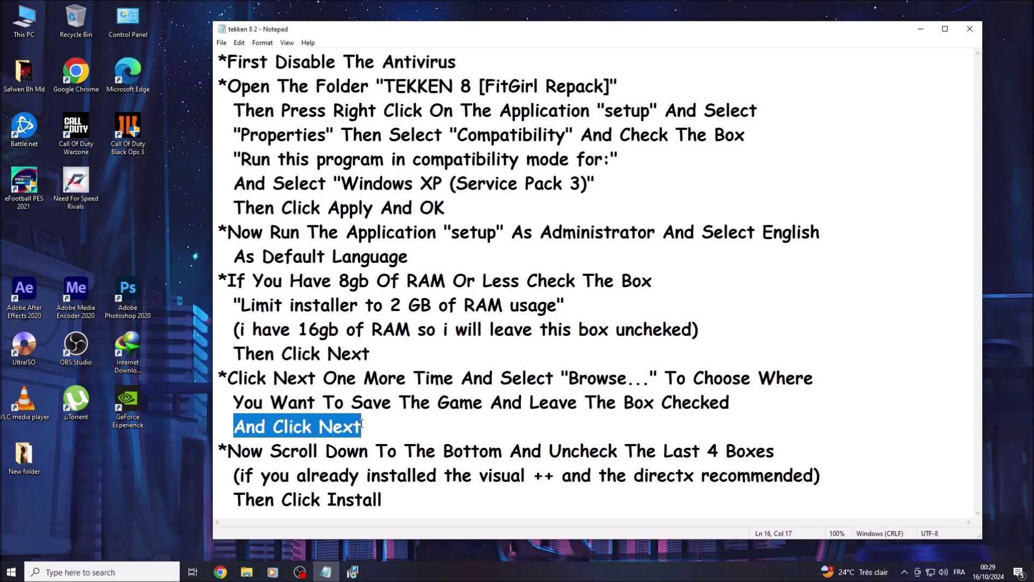
# Switch to the TEKKEN 8 installer, set the destination to E:\TEKKEN 8 with "Don't create a Start Menu folder" checked, and continue to component selection.
pyautogui.click(357, 572)
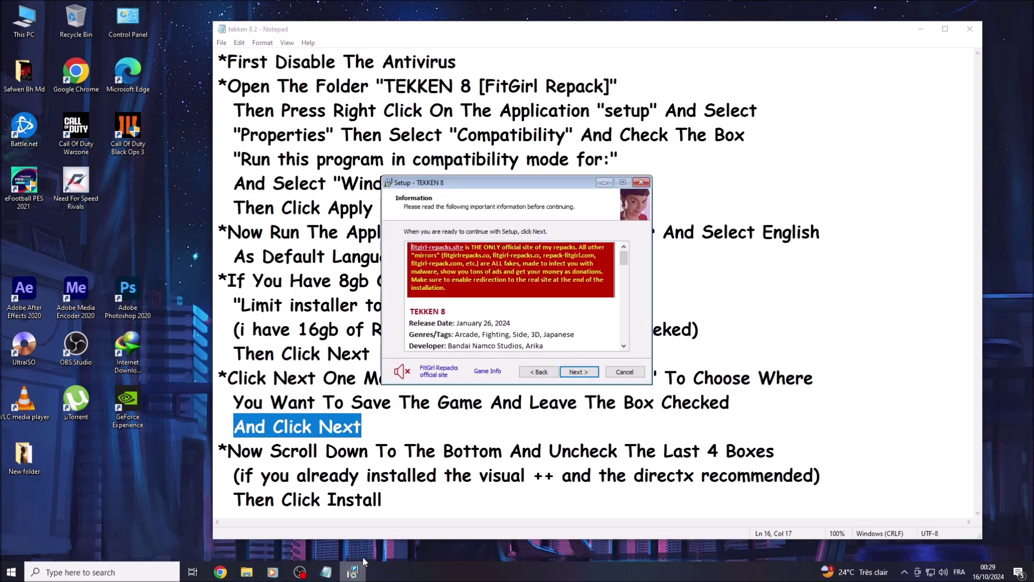
pyautogui.click(586, 375)
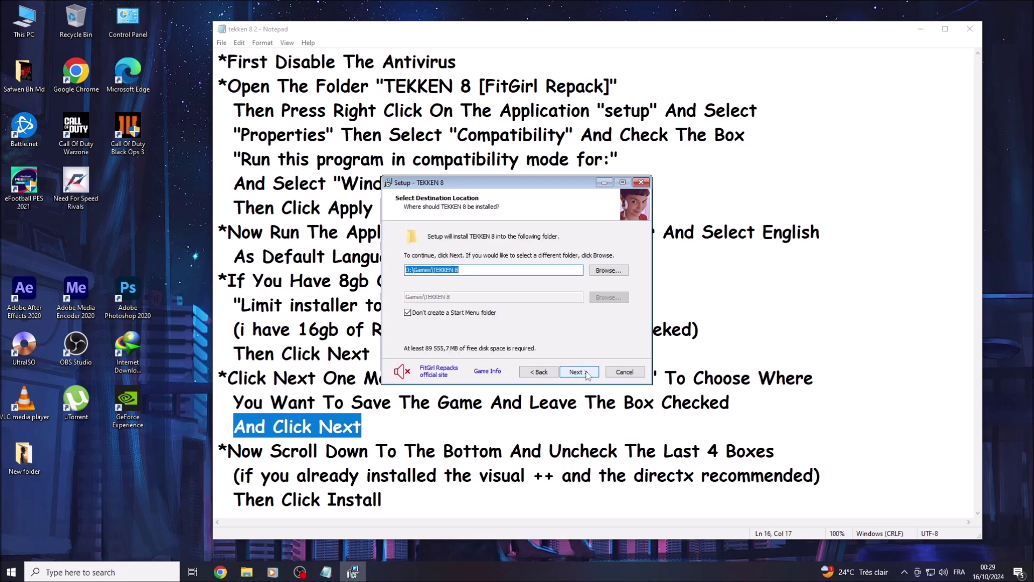
pyautogui.click(619, 272)
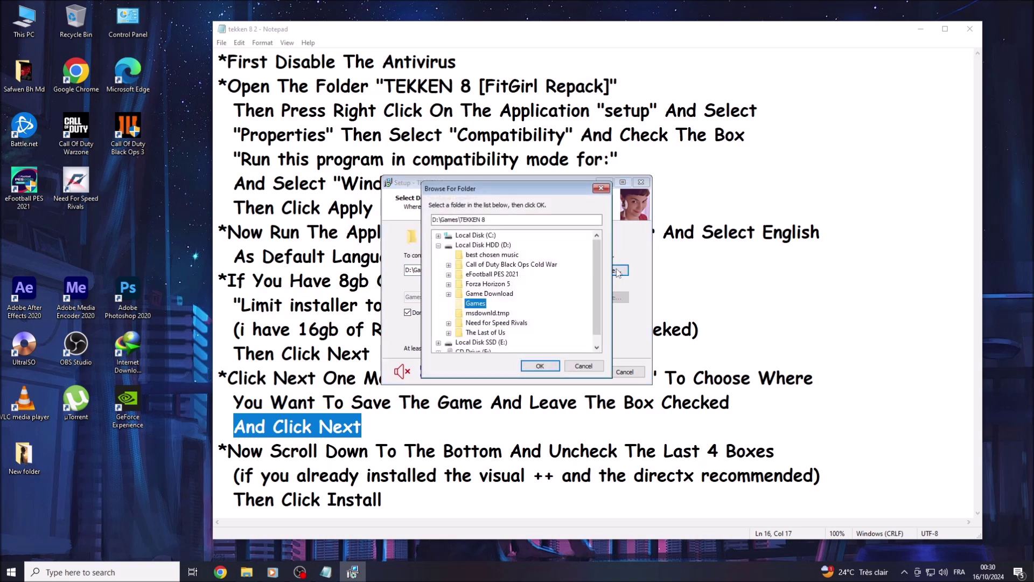
pyautogui.click(485, 340)
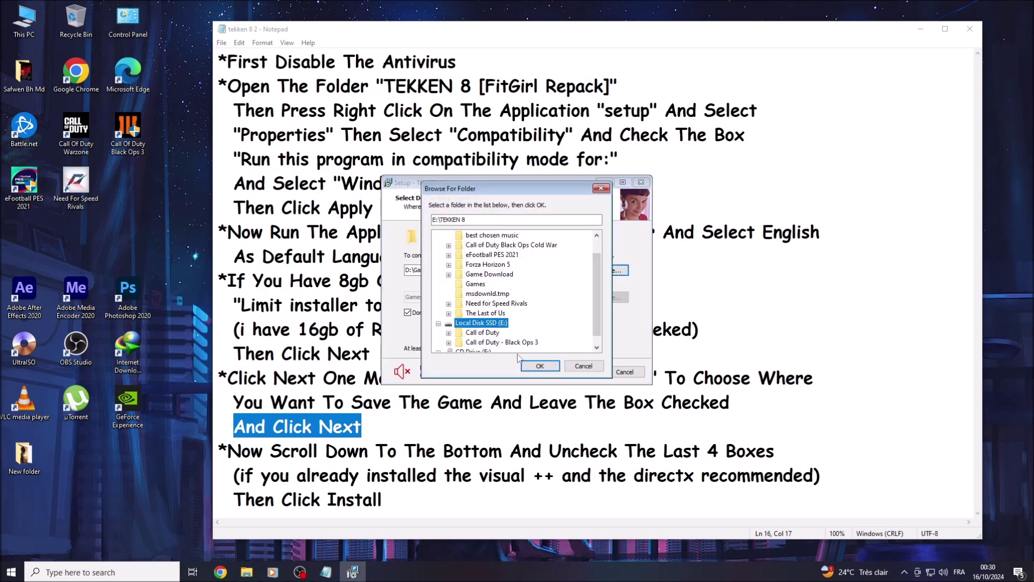
pyautogui.click(541, 367)
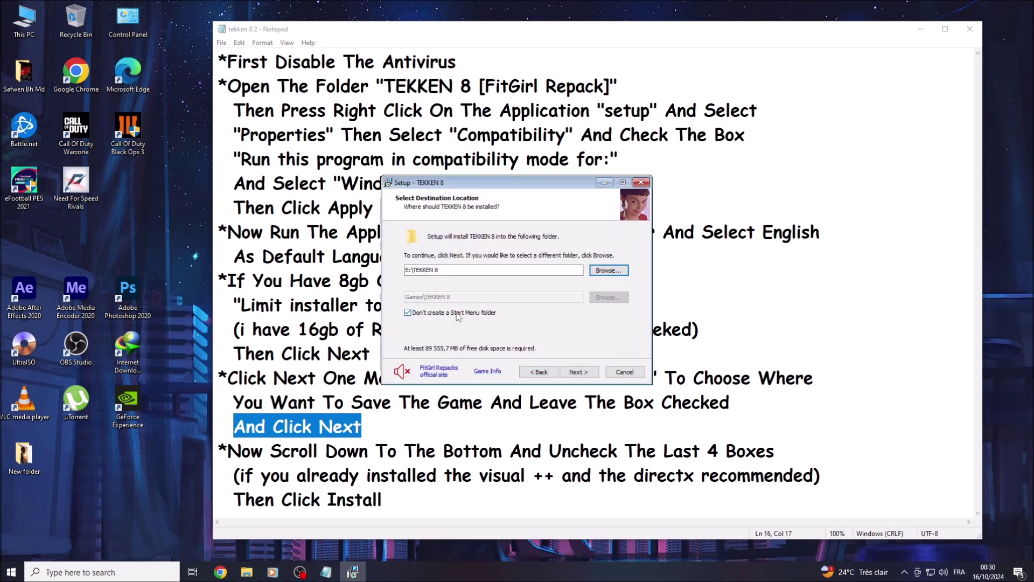
pyautogui.click(574, 373)
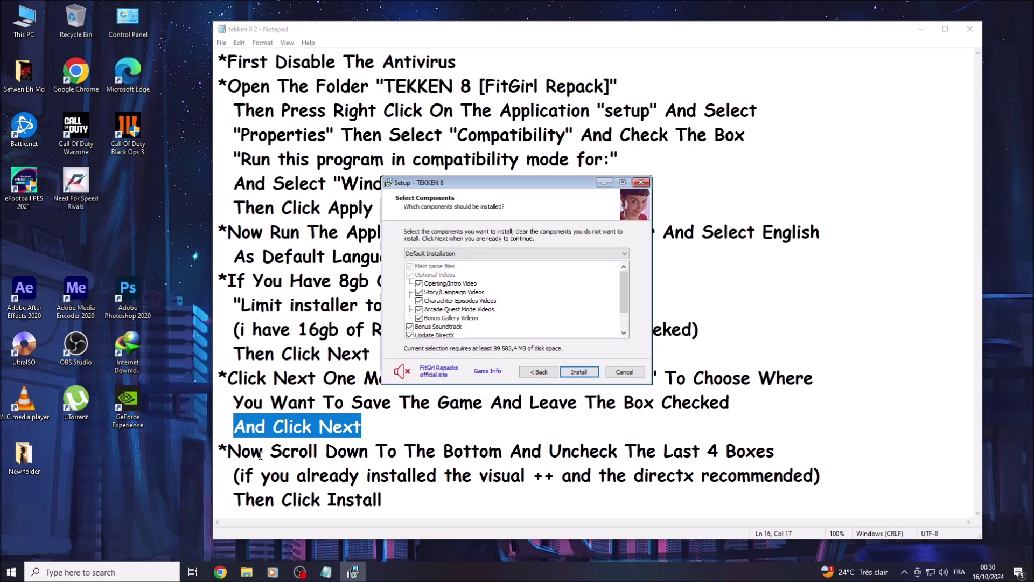
# Return to the Notepad notes and read the instructions on unchecking the last 4 boxes and starting the installation.
pyautogui.click(236, 455)
pyautogui.moveTo(228, 453); pyautogui.dragTo(496, 451)
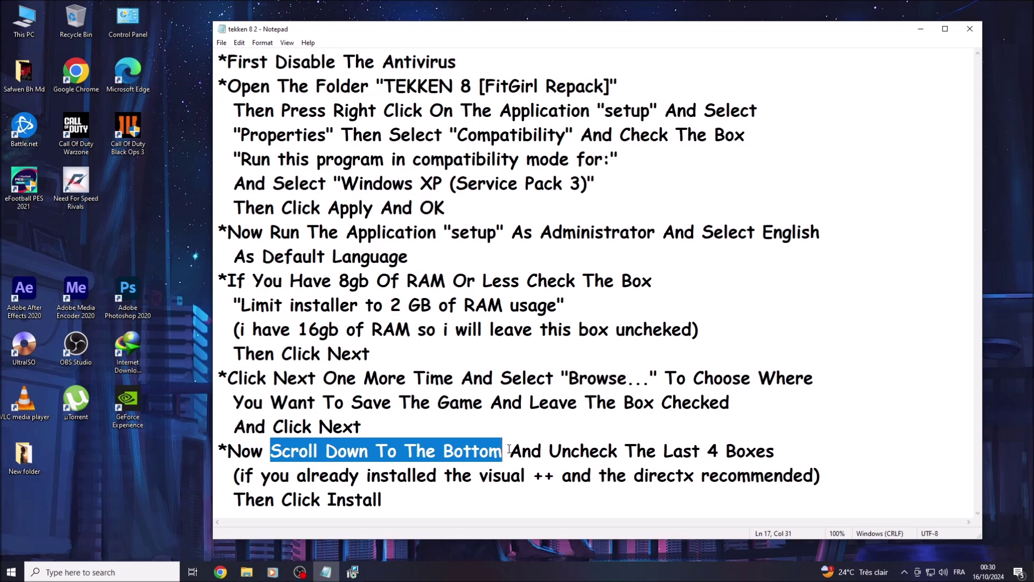
pyautogui.moveTo(511, 450); pyautogui.dragTo(764, 450)
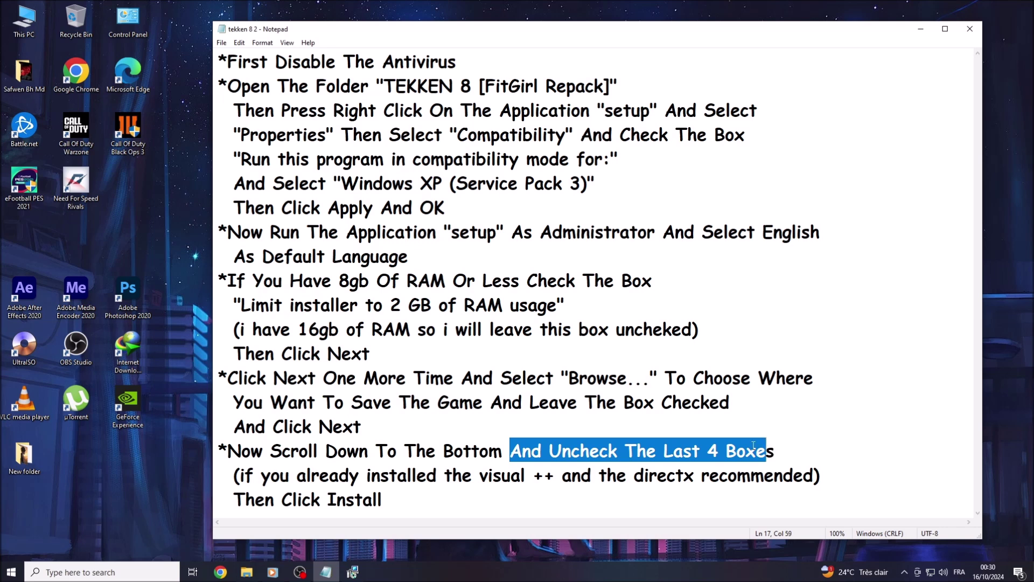
pyautogui.click(757, 440)
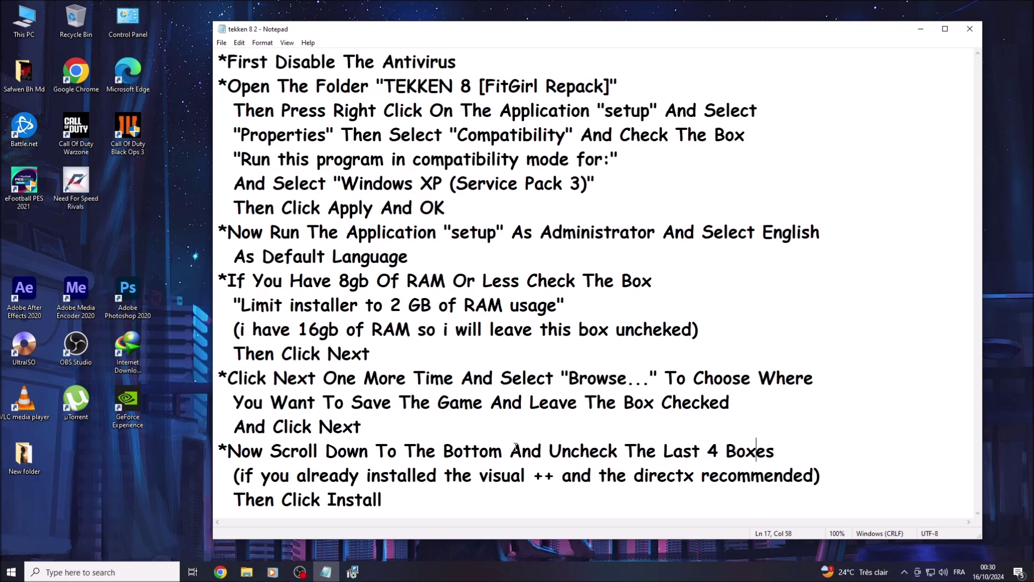
pyautogui.moveTo(511, 449); pyautogui.dragTo(775, 453)
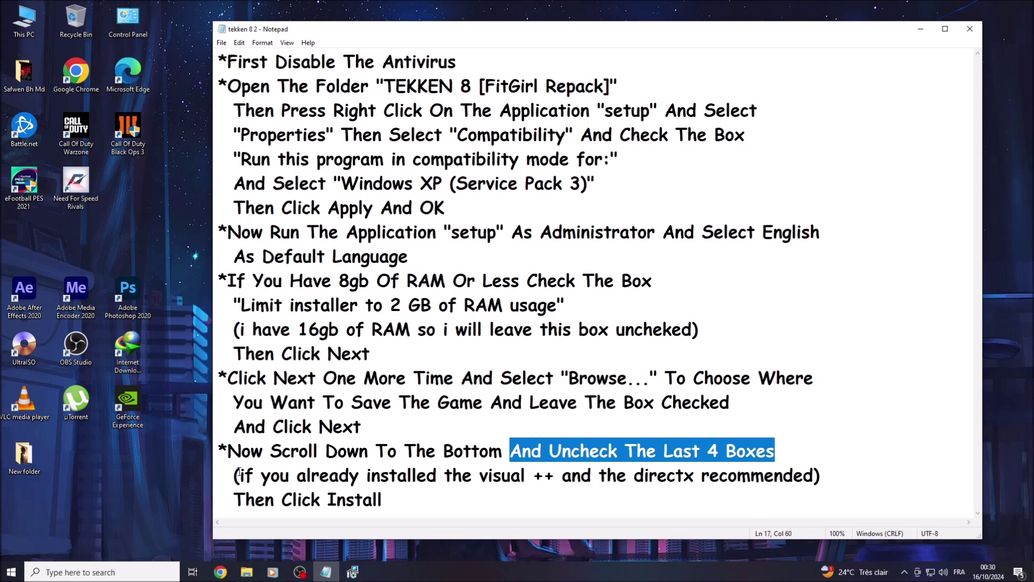
pyautogui.moveTo(237, 474); pyautogui.dragTo(440, 475)
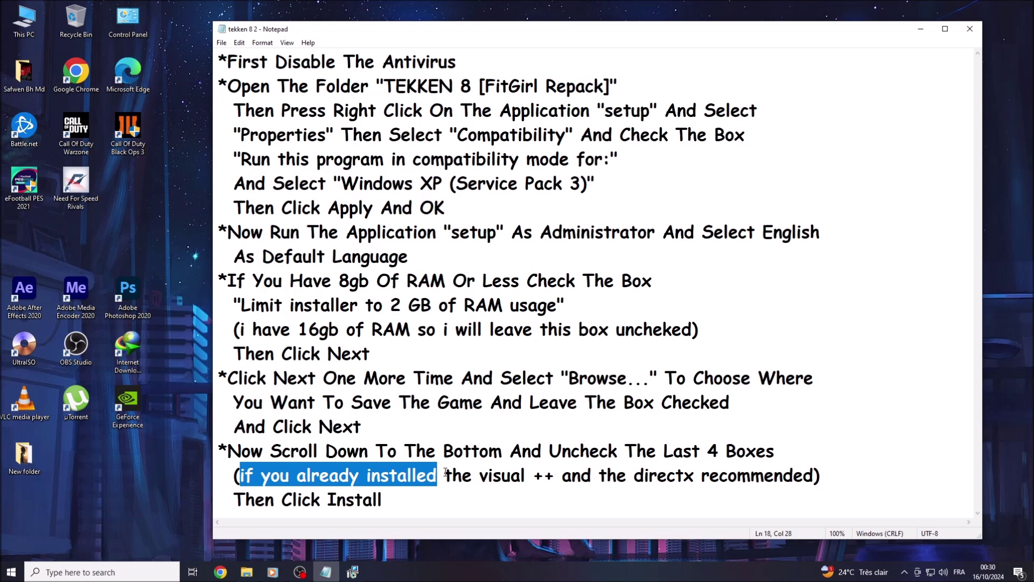
pyautogui.moveTo(445, 474); pyautogui.dragTo(813, 473)
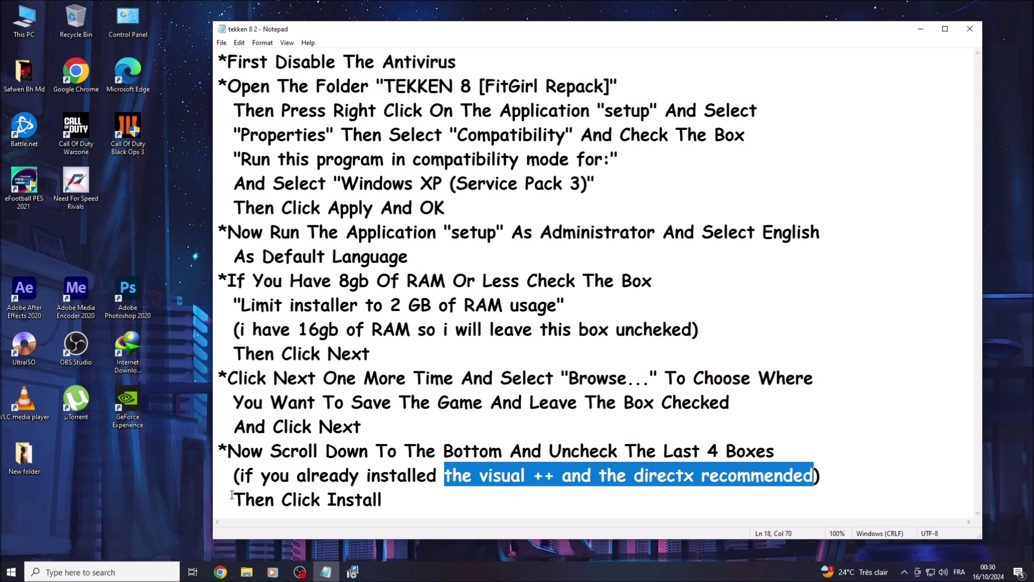
pyautogui.moveTo(231, 494); pyautogui.dragTo(385, 501)
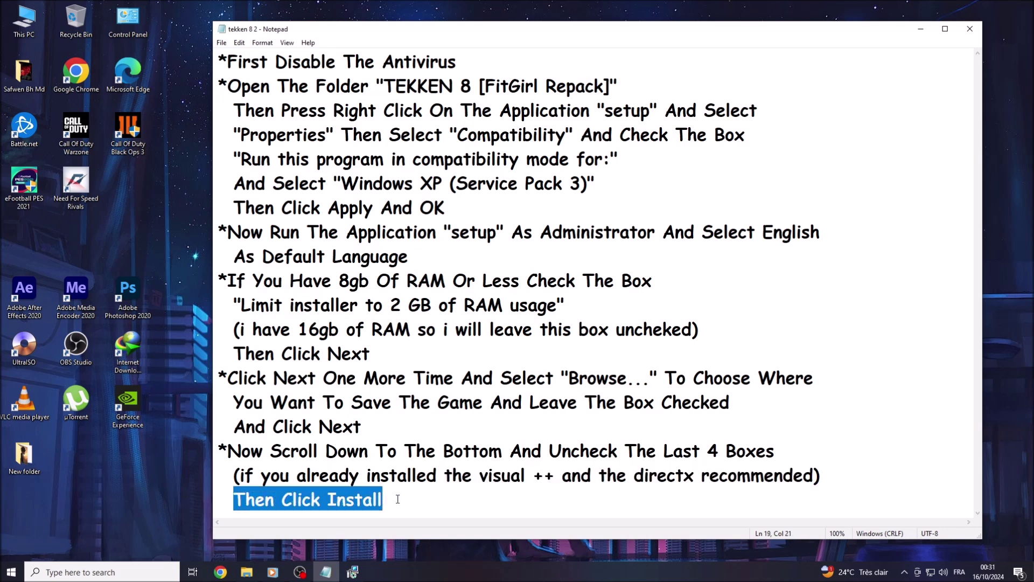
# In the TEKKEN 8 installer, exclude Bonus Soundtrack, Update DirectX and both C++ Redist 2015-2022 components (x86 and x64), and start the installation.
pyautogui.click(354, 572)
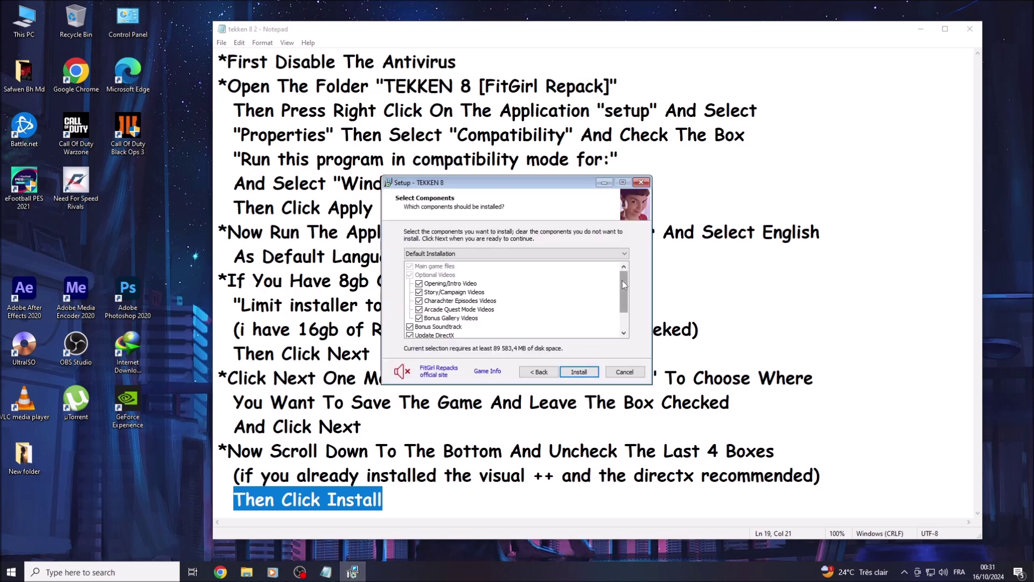
pyautogui.moveTo(624, 283); pyautogui.dragTo(622, 302)
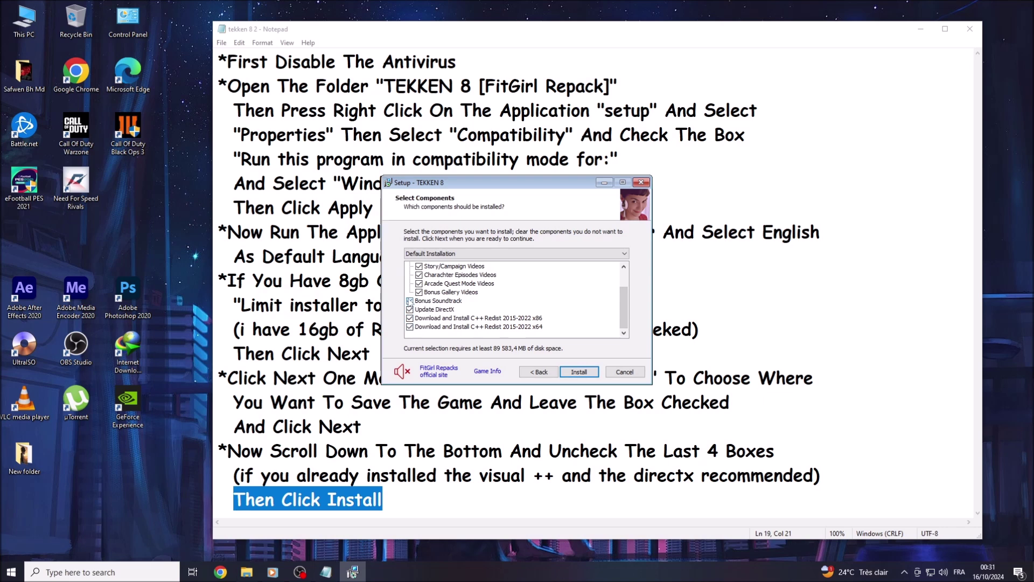
pyautogui.click(410, 300)
pyautogui.click(410, 309)
pyautogui.click(410, 318)
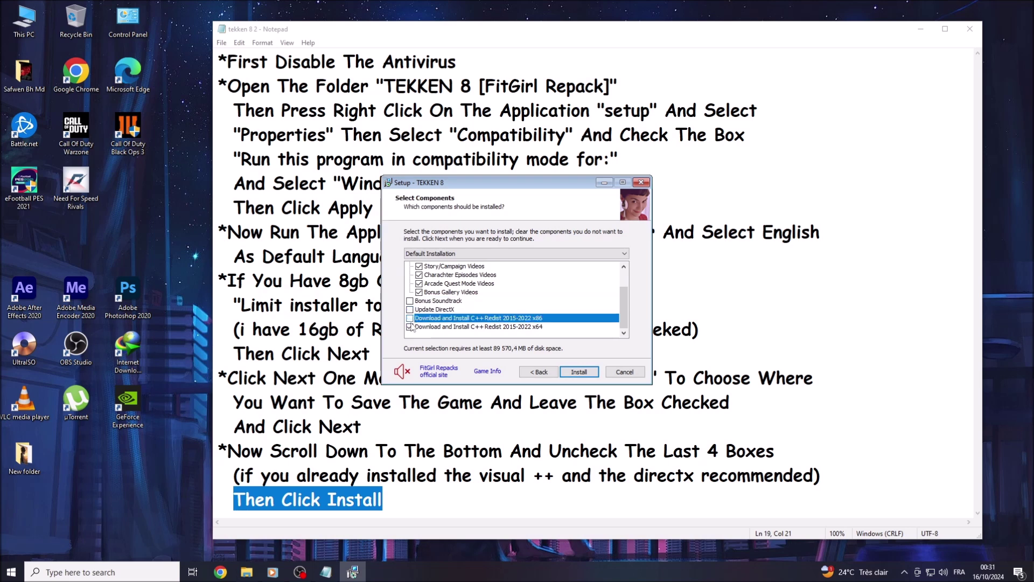
pyautogui.click(410, 327)
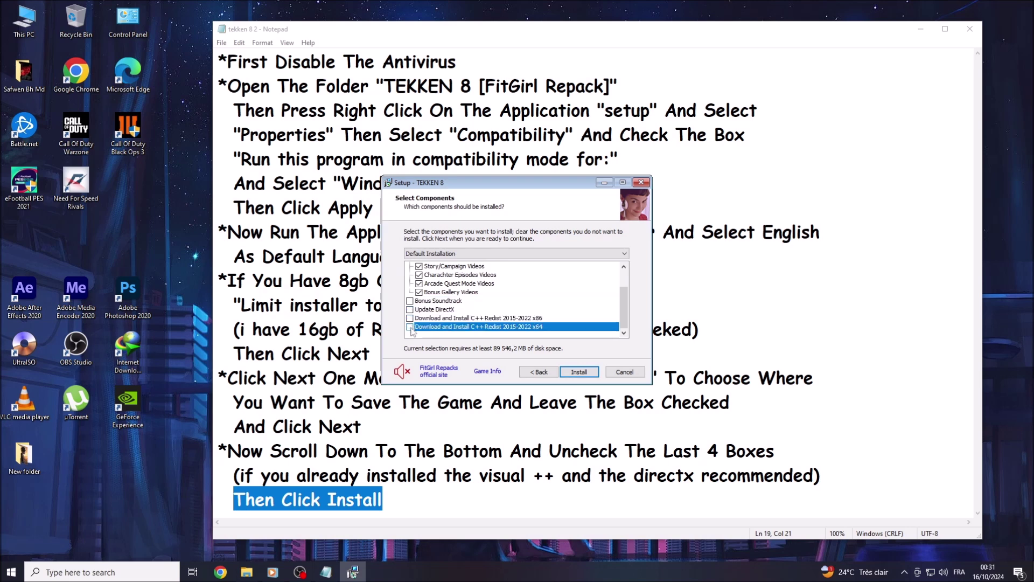
pyautogui.click(590, 376)
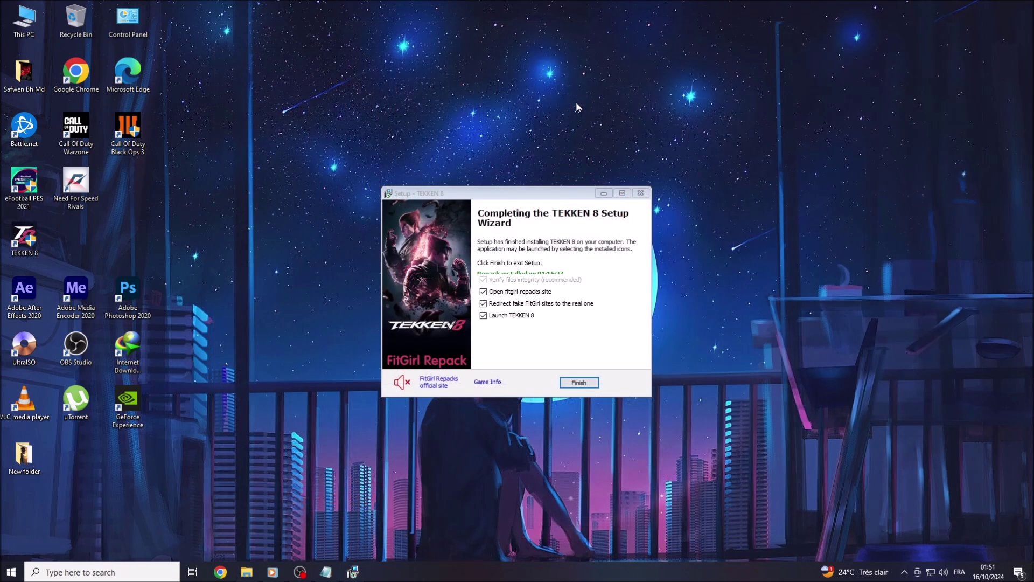
pyautogui.rightClick(578, 77)
pyautogui.rightClick(598, 109)
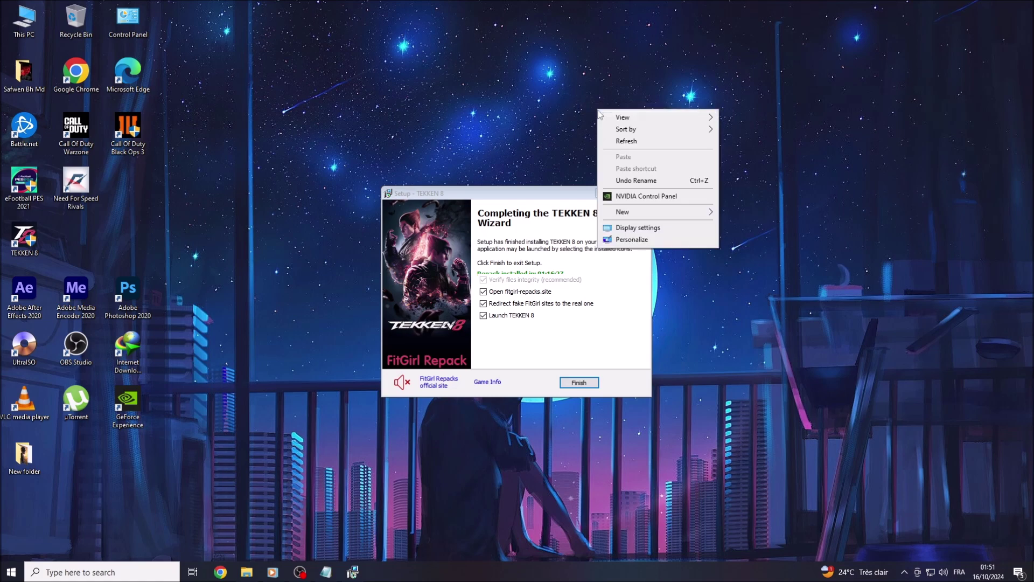
pyautogui.click(616, 141)
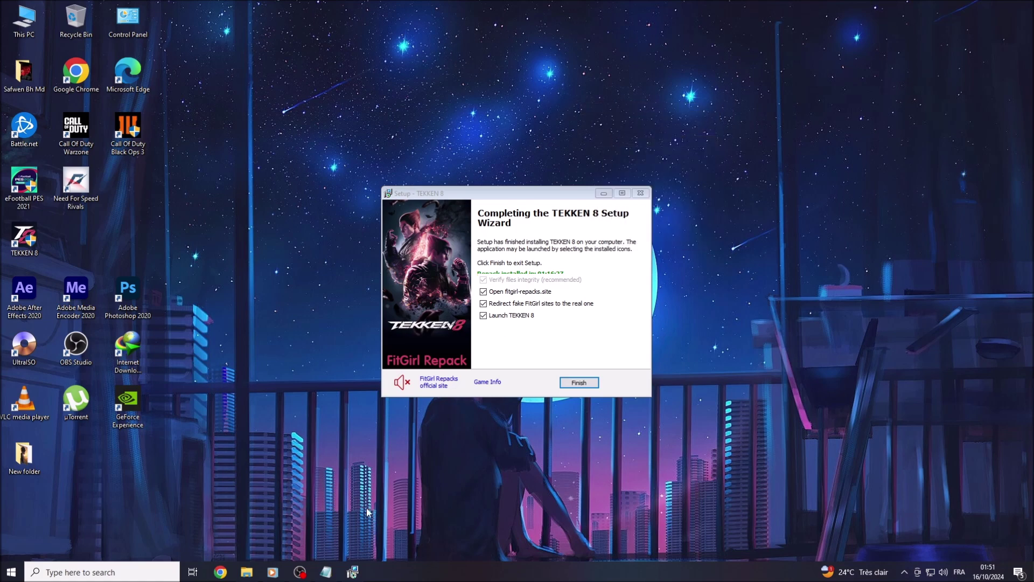
# Open the "tekken 8 3" notes in Notepad, read the notice on the required UltraISO software, and look for its shortcut on the desktop.
pyautogui.moveTo(337, 574)
pyautogui.click(348, 544)
pyautogui.click(235, 65)
pyautogui.hotkey('shift', 'Right')
pyautogui.hotkey('shift', 'Right')
pyautogui.hotkey('shift', 'Right')
pyautogui.hotkey('shift', 'Right')
pyautogui.hotkey('shift', 'Right')
pyautogui.hotkey('shift', 'Right')
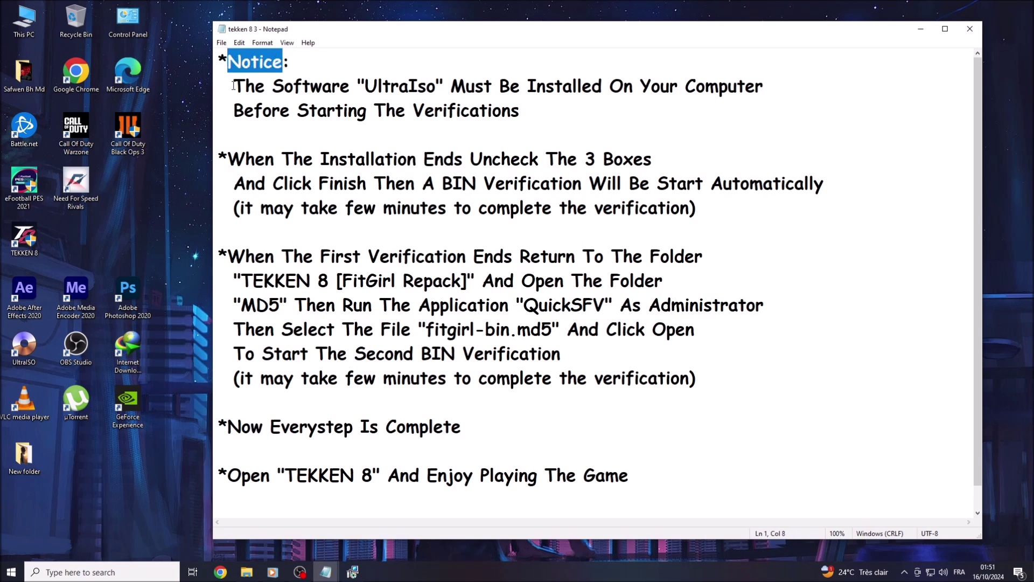
pyautogui.click(234, 86)
pyautogui.hotkey('shift', 'Right')
pyautogui.hotkey('shift', 'Right')
pyautogui.hotkey('shift', 'Right')
pyautogui.hotkey('shift', 'Right')
pyautogui.hotkey('shift', 'Right')
pyautogui.hotkey('shift', 'Right')
pyautogui.hotkey('shift', 'Right')
pyautogui.hotkey('shift', 'Right')
pyautogui.hotkey('shift', 'Right')
pyautogui.hotkey('shift', 'Right')
pyautogui.hotkey('shift', 'Right')
pyautogui.hotkey('shift', 'Right')
pyautogui.moveTo(365, 84); pyautogui.dragTo(763, 81)
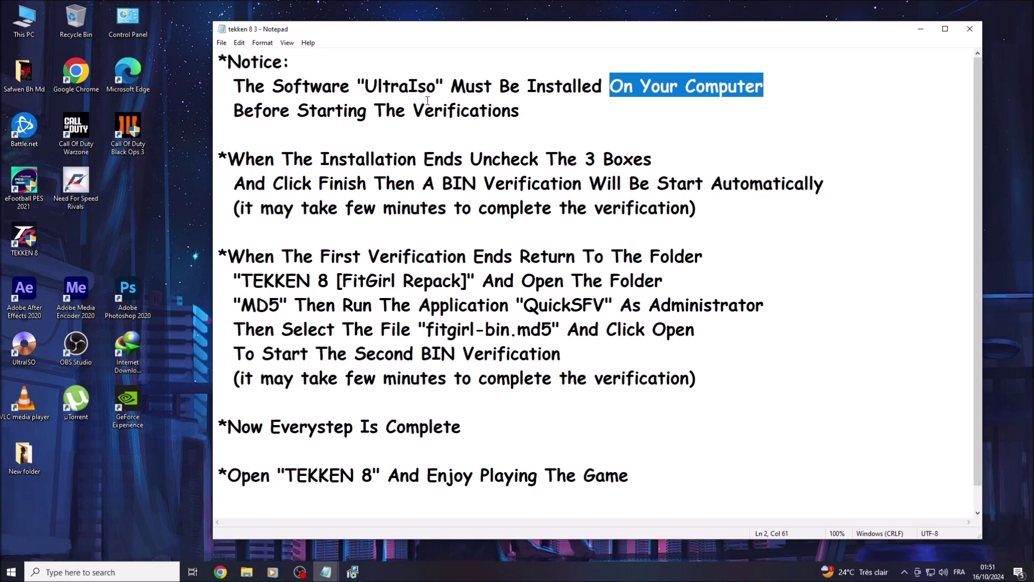
pyautogui.moveTo(235, 111); pyautogui.dragTo(519, 105)
pyautogui.click(289, 110)
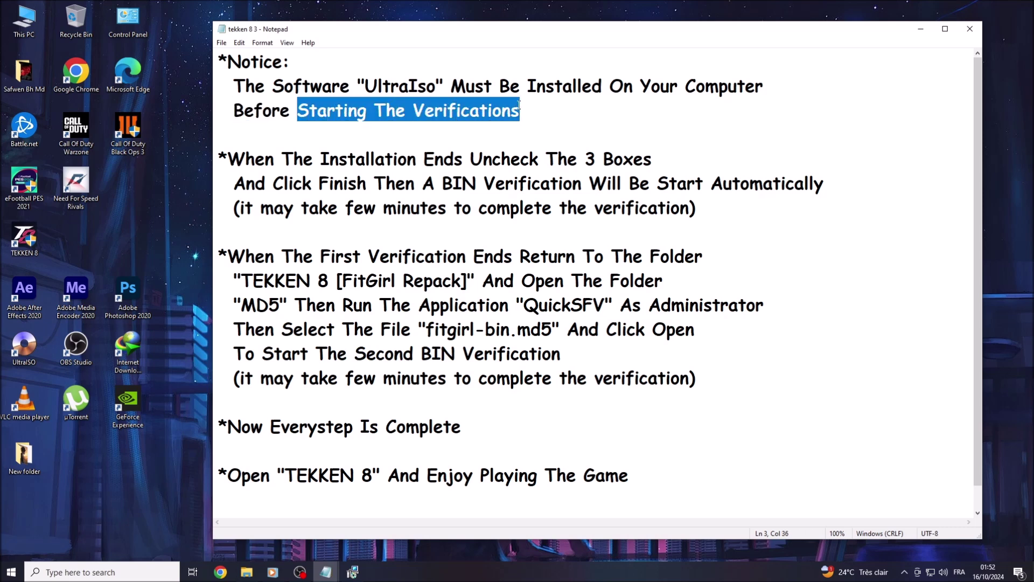
pyautogui.click(922, 30)
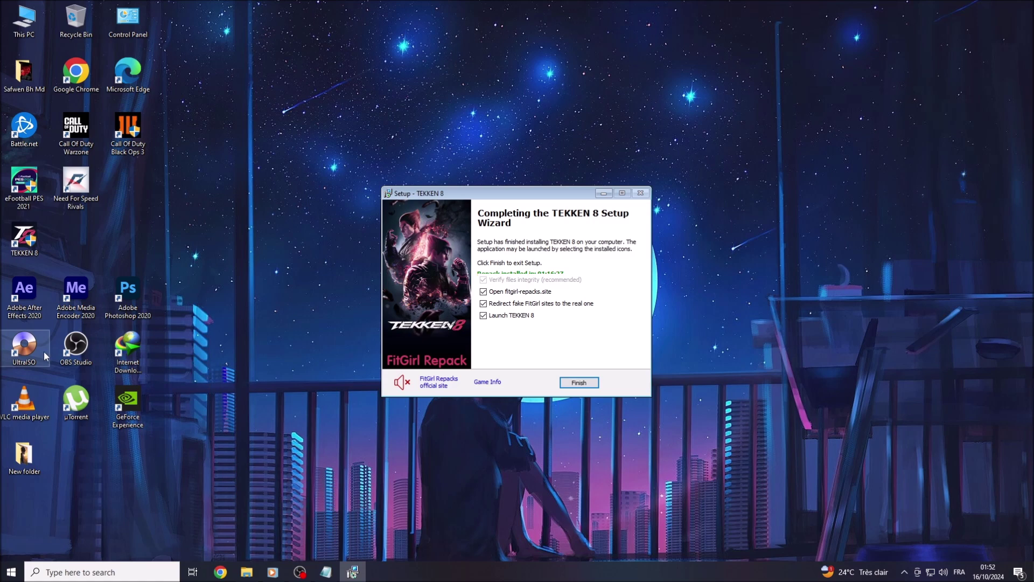
# Reopen the "tekken 8 3" notes and read the instructions on unchecking the 3 boxes, finishing setup and the automatic BIN verification.
pyautogui.moveTo(326, 575)
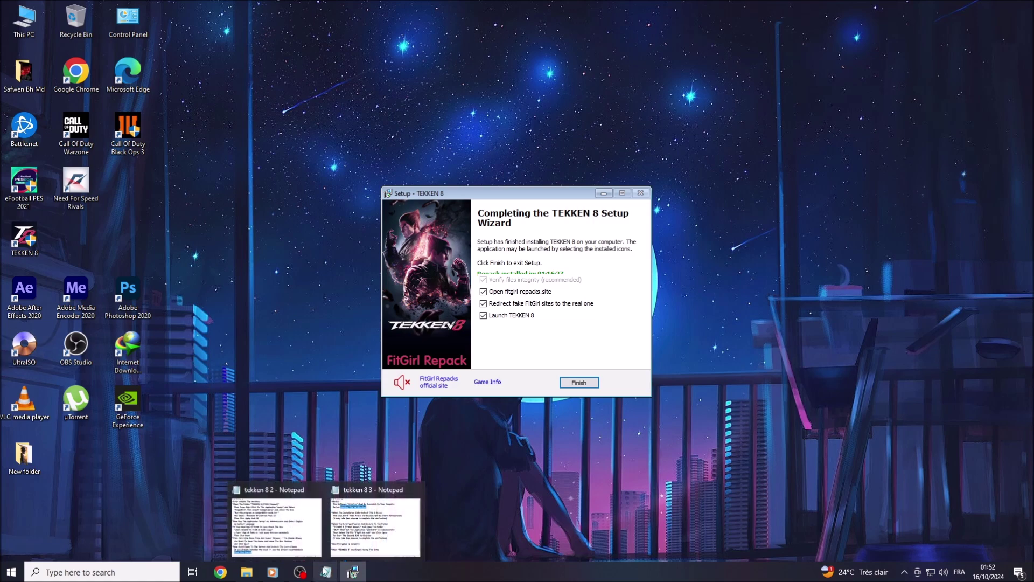
pyautogui.click(377, 518)
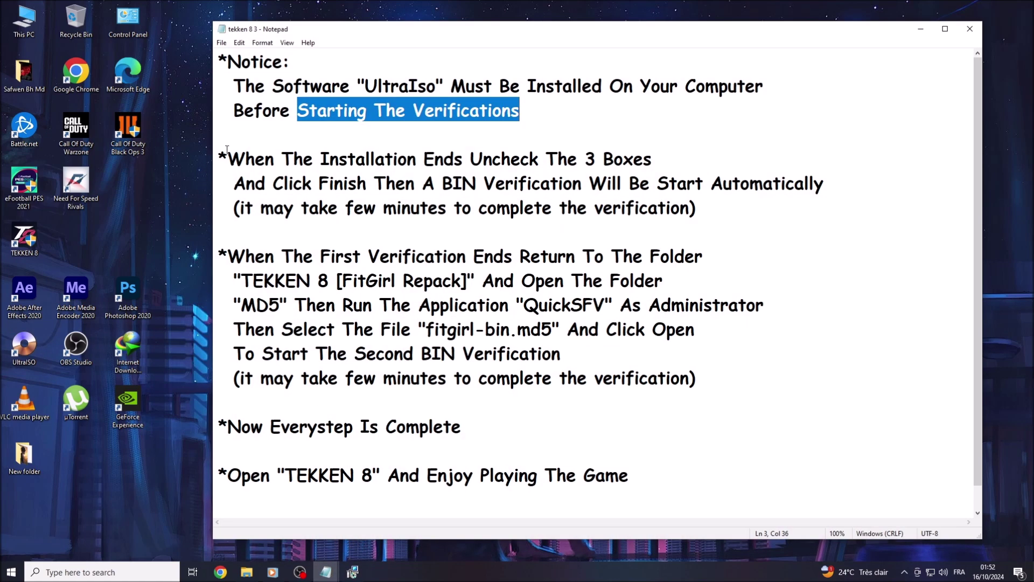
pyautogui.moveTo(229, 156); pyautogui.dragTo(658, 162)
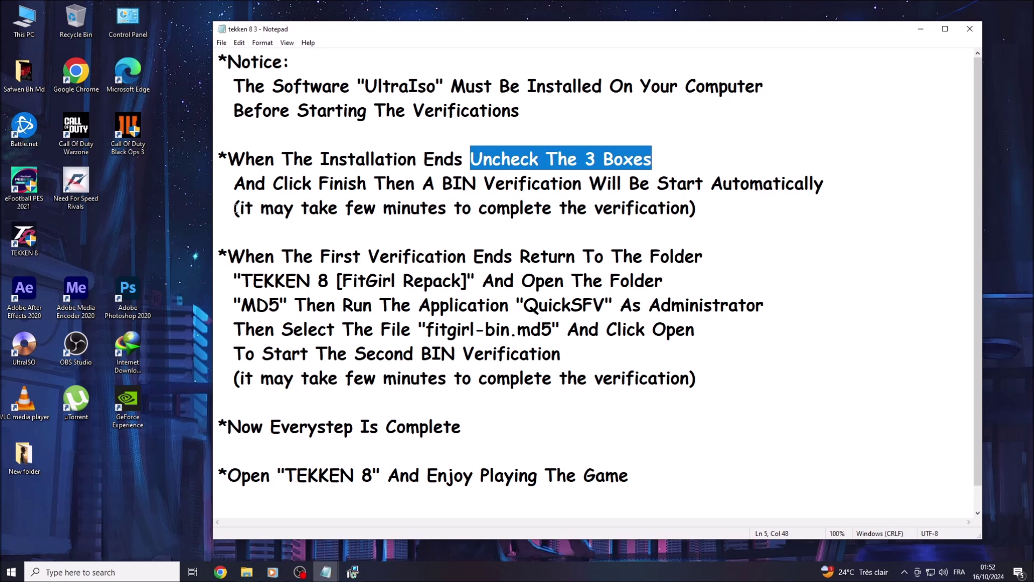
pyautogui.moveTo(235, 183); pyautogui.dragTo(583, 174)
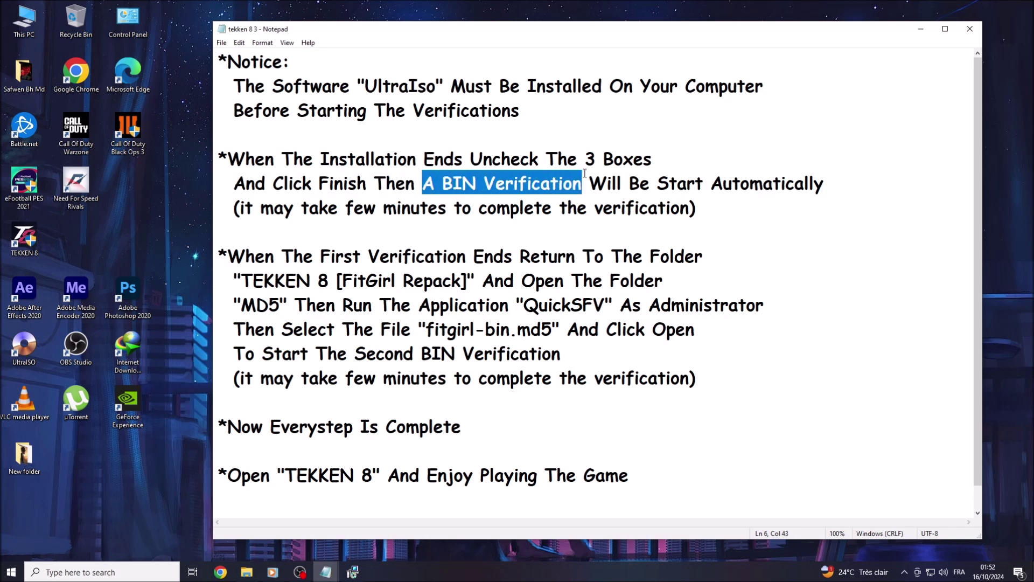
pyautogui.moveTo(589, 183); pyautogui.dragTo(825, 180)
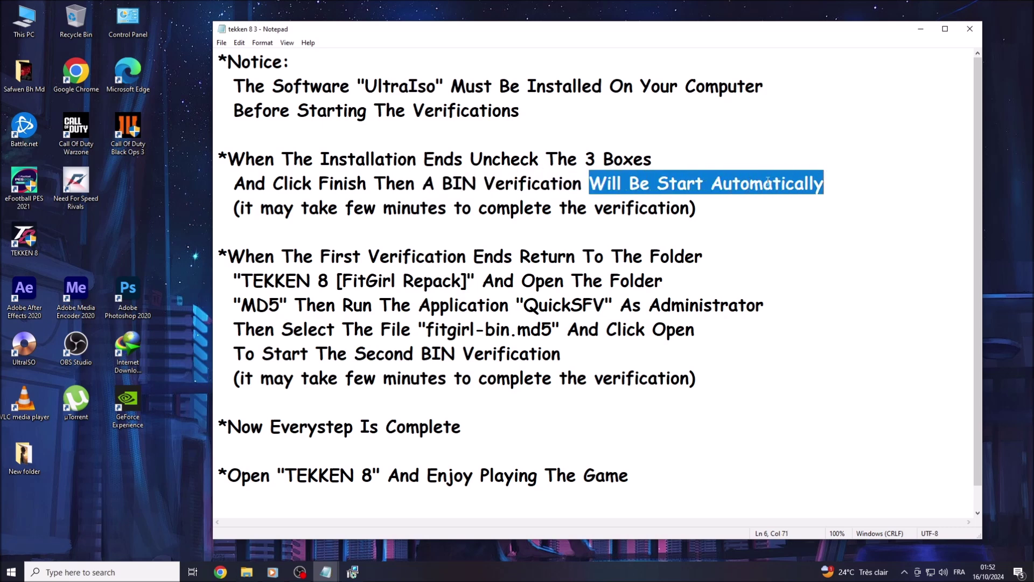
pyautogui.moveTo(241, 207); pyautogui.dragTo(688, 208)
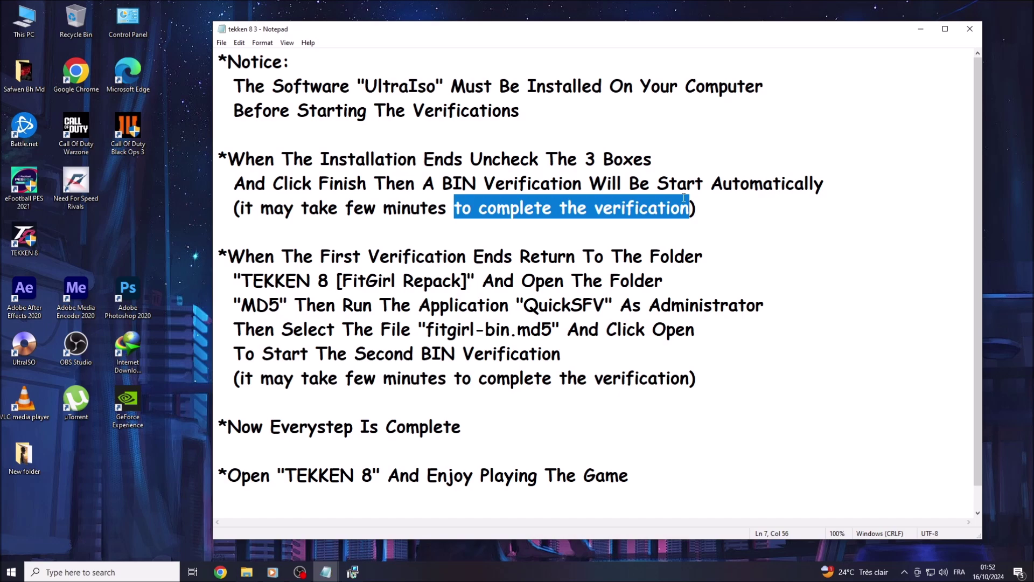
# In the TEKKEN 8 installer, exclude opening fitgirl-repacks.site, redirecting fake FitGirl sites and launching TEKKEN 8, finish setup, and center the verification window.
pyautogui.click(920, 29)
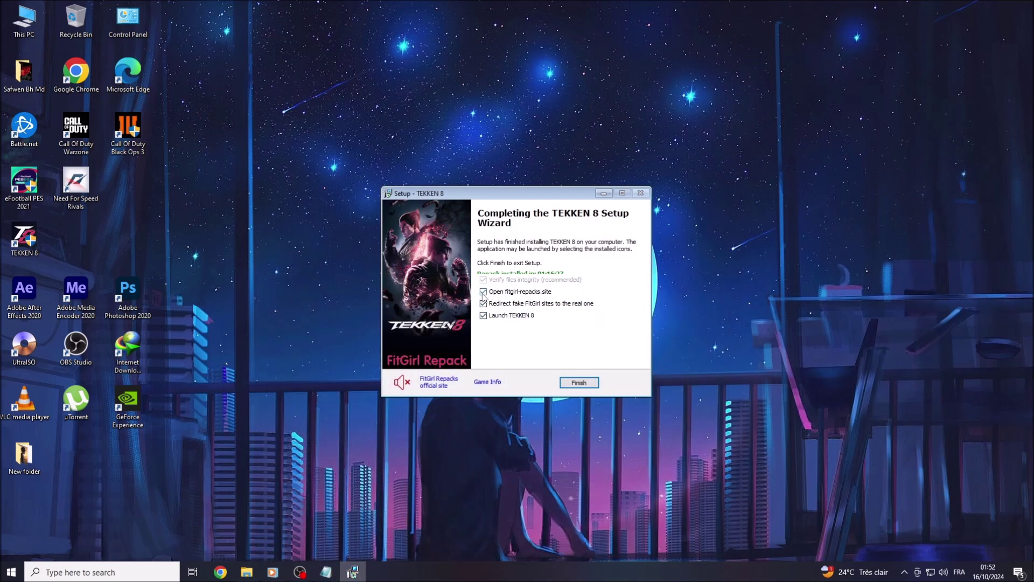
pyautogui.click(483, 291)
pyautogui.click(483, 303)
pyautogui.click(483, 315)
pyautogui.click(584, 383)
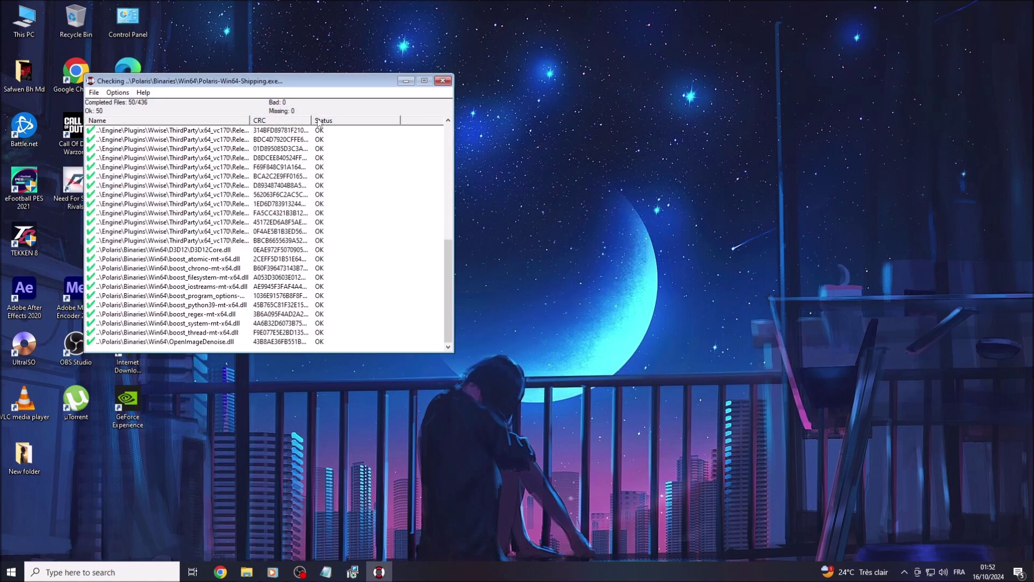
pyautogui.moveTo(218, 86); pyautogui.dragTo(470, 123)
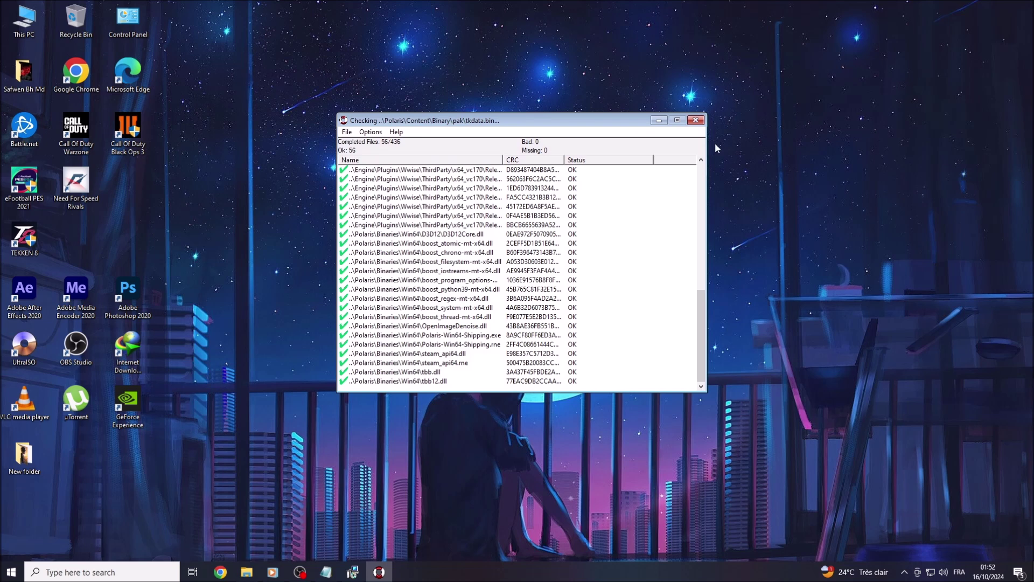
pyautogui.click(789, 165)
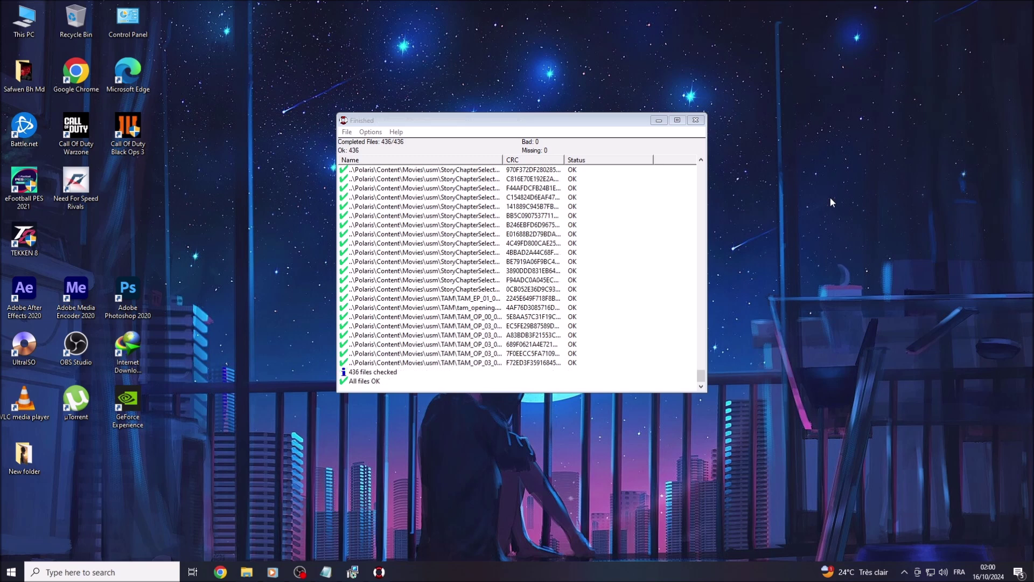
pyautogui.rightClick(833, 194)
pyautogui.rightClick(858, 222)
pyautogui.rightClick(858, 220)
pyautogui.click(874, 251)
# Reopen the "tekken 8 3" notes and read the instructions on running QuickSFV from the MD5 folder for the second BIN verification.
pyautogui.click(326, 572)
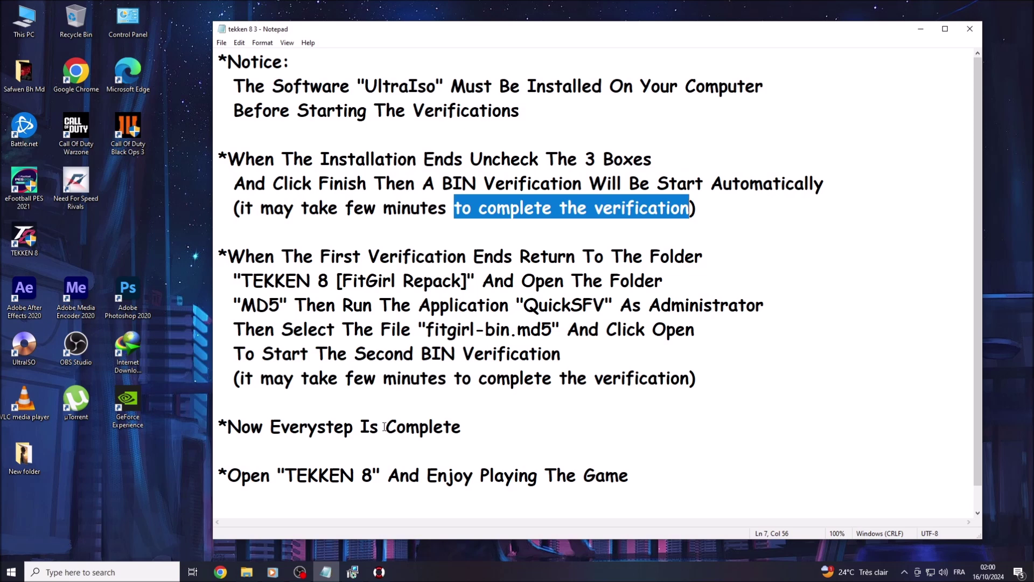
pyautogui.moveTo(229, 254); pyautogui.dragTo(509, 251)
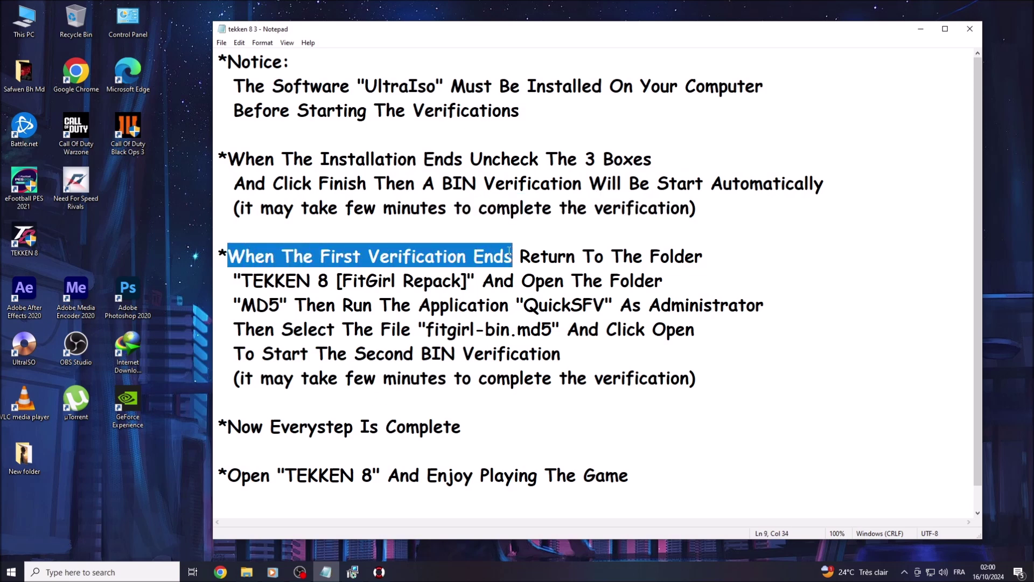
pyautogui.moveTo(520, 252); pyautogui.dragTo(703, 248)
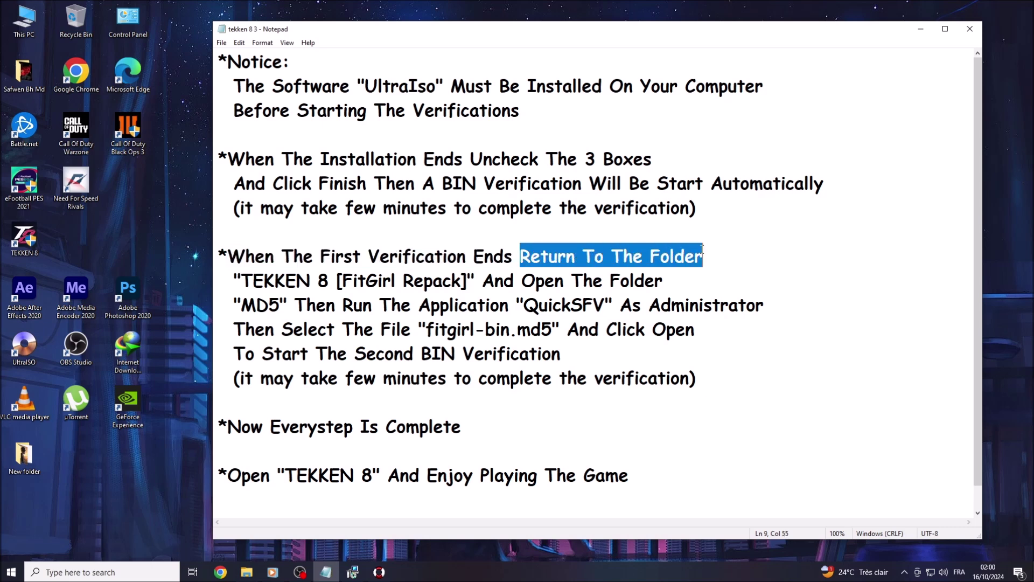
pyautogui.moveTo(248, 281); pyautogui.dragTo(663, 284)
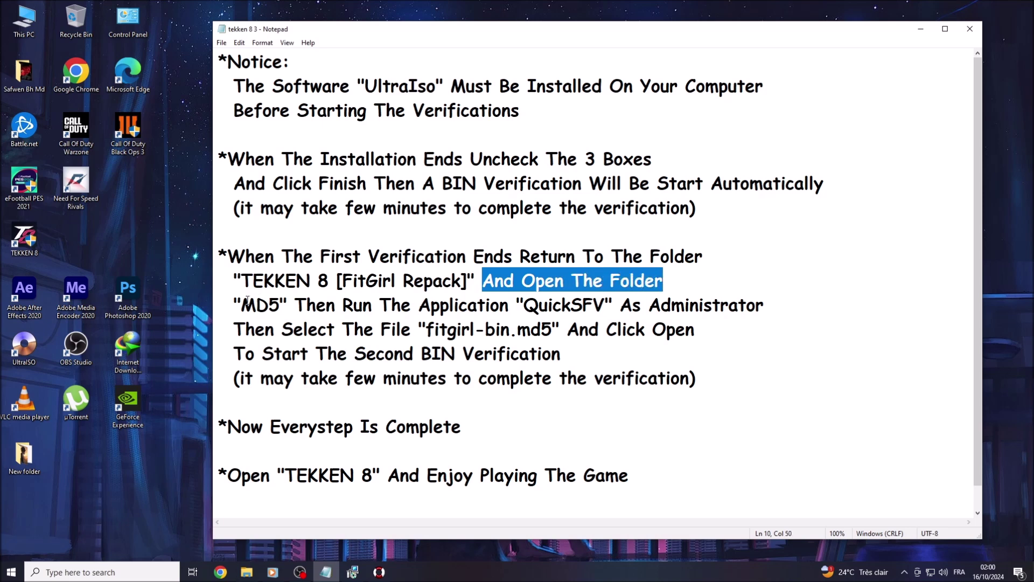
pyautogui.moveTo(242, 304); pyautogui.dragTo(512, 305)
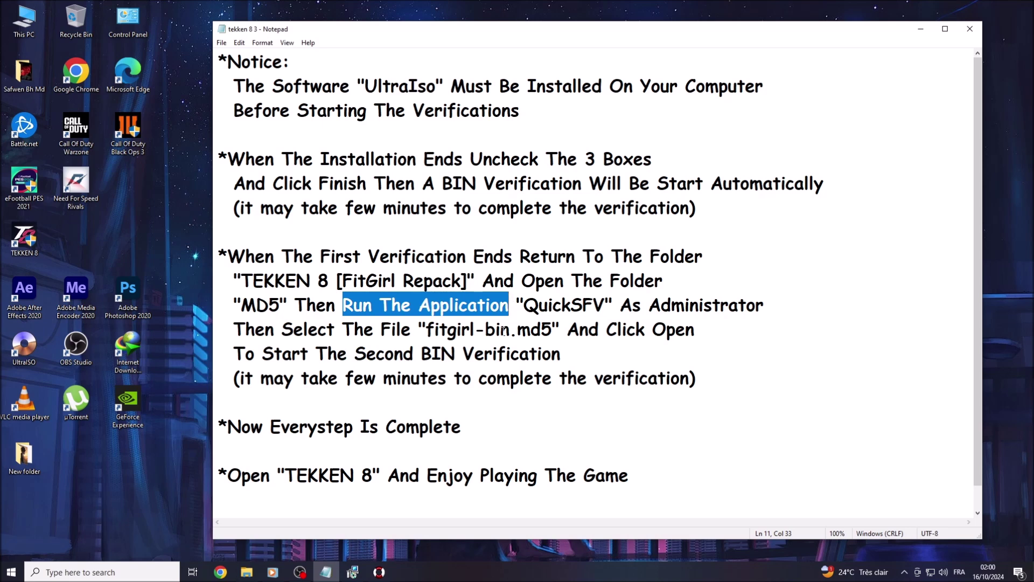
pyautogui.moveTo(524, 304); pyautogui.dragTo(764, 302)
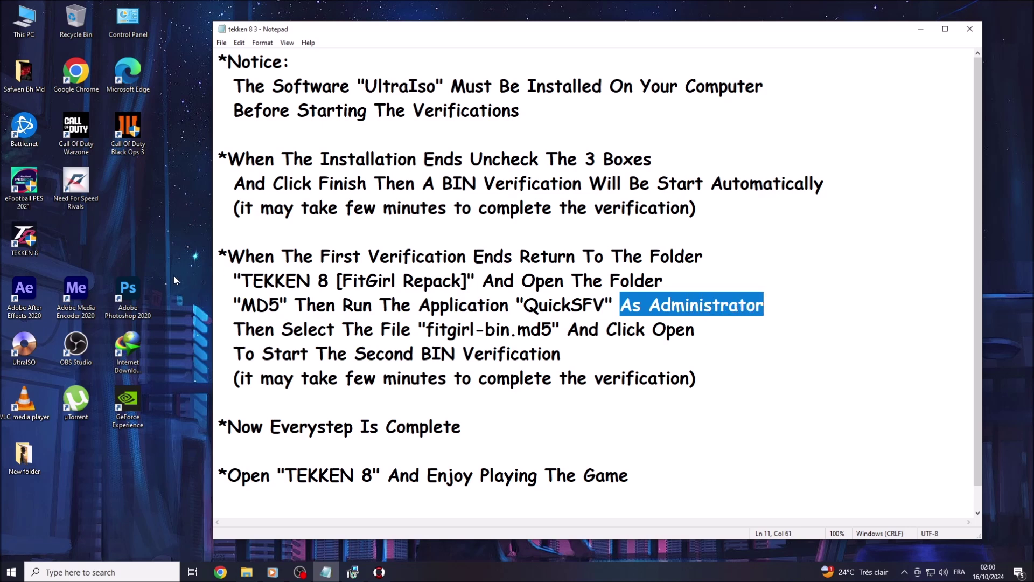
pyautogui.moveTo(233, 329); pyautogui.dragTo(412, 328)
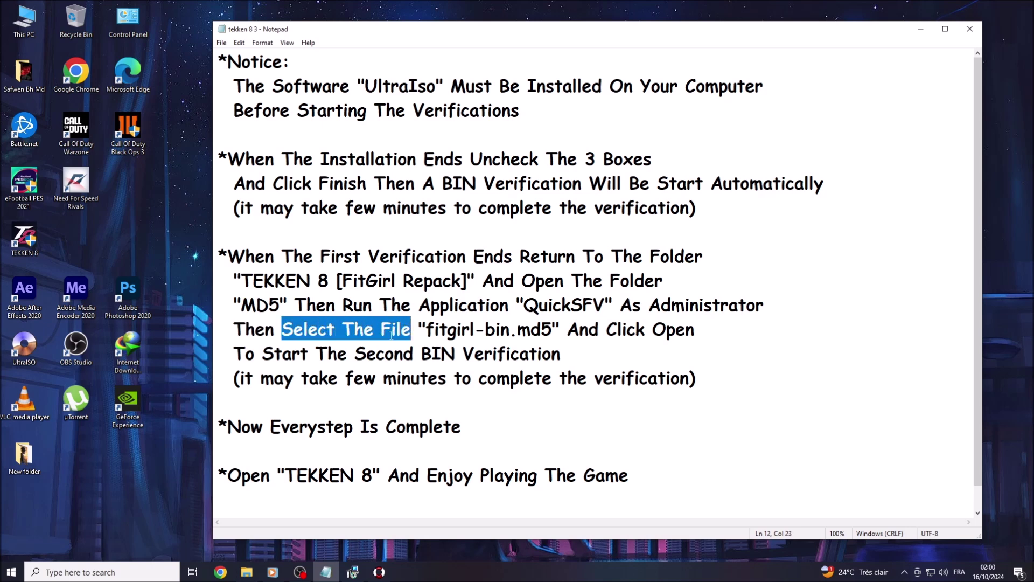
pyautogui.moveTo(426, 329); pyautogui.dragTo(694, 326)
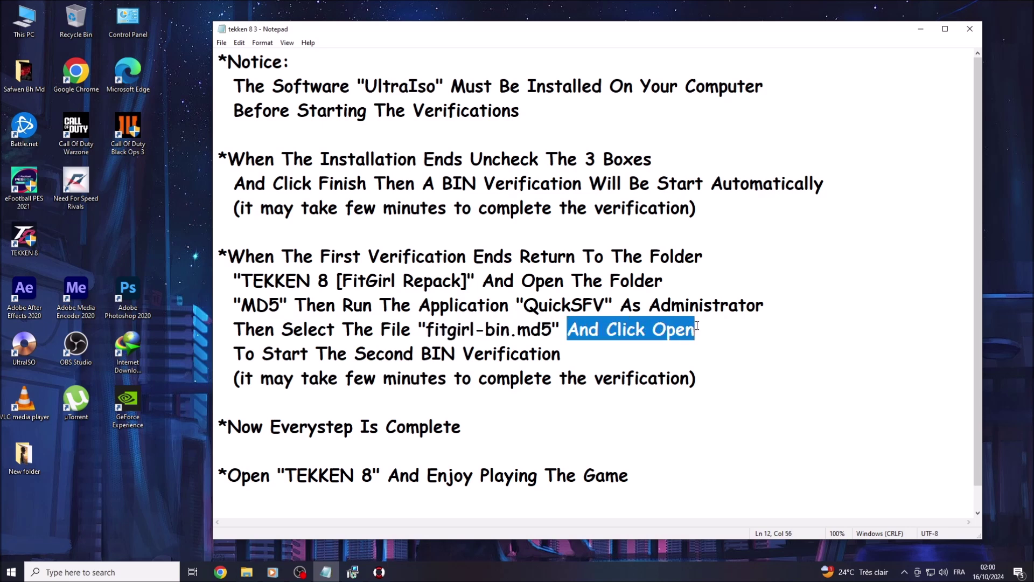
pyautogui.moveTo(235, 353); pyautogui.dragTo(559, 353)
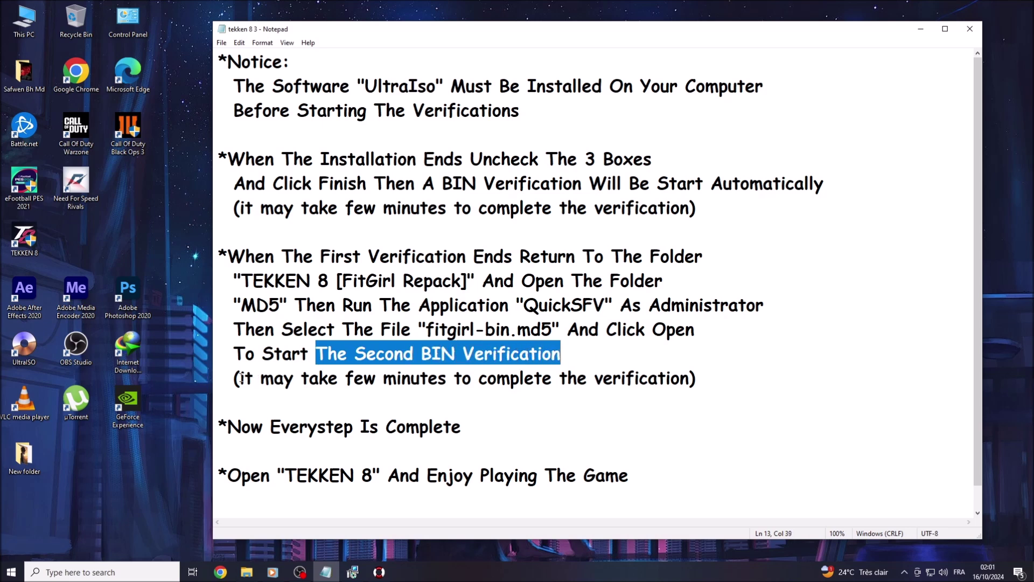
pyautogui.moveTo(241, 377); pyautogui.dragTo(543, 424)
pyautogui.click(529, 391)
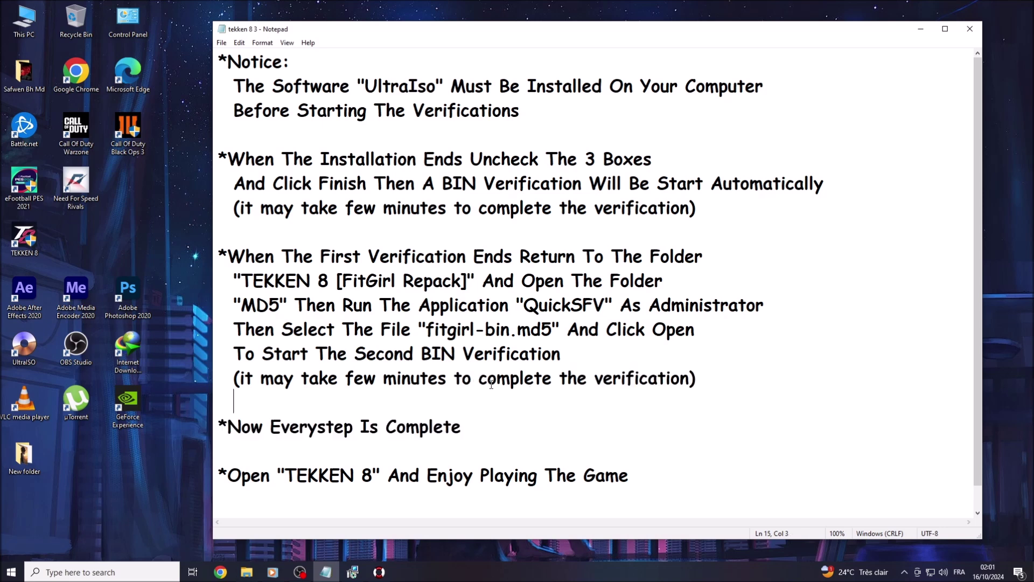
pyautogui.moveTo(457, 378); pyautogui.dragTo(686, 372)
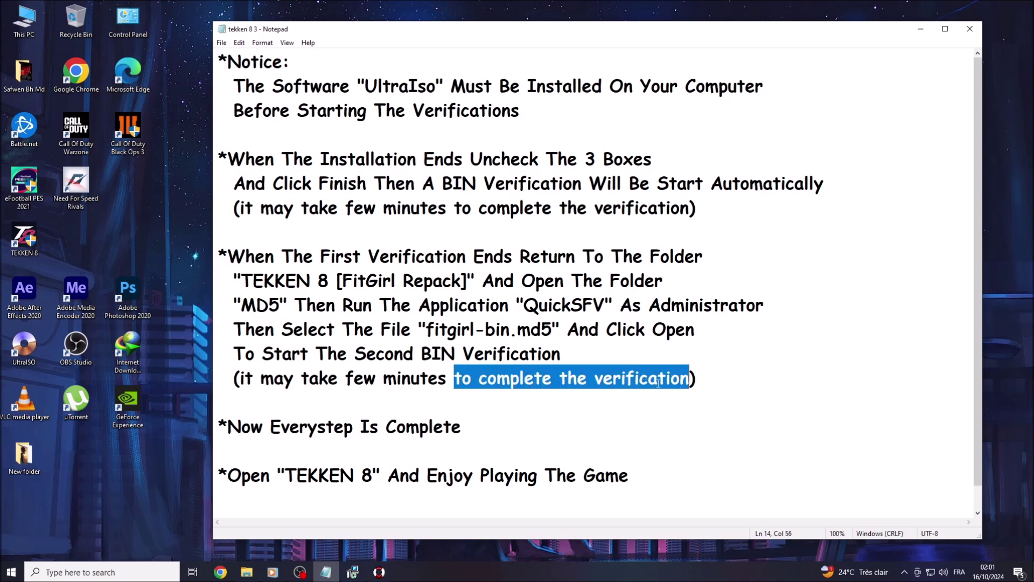
pyautogui.click(921, 29)
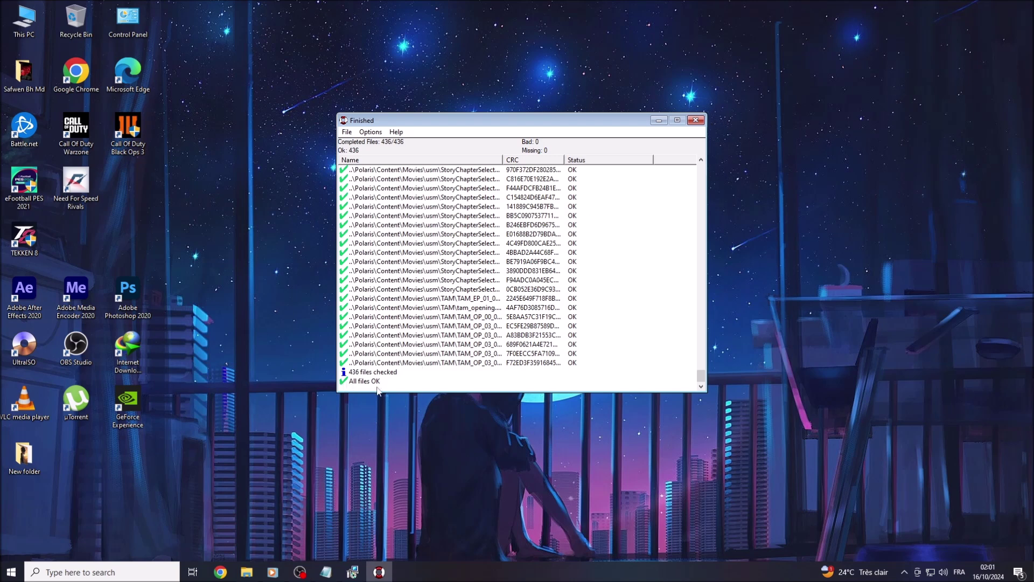
# Close the finished verification window and open the MD5 folder inside TEKKEN 8 [FitGirl Repack], dismissing the Program Compatibility Assistant.
pyautogui.click(697, 120)
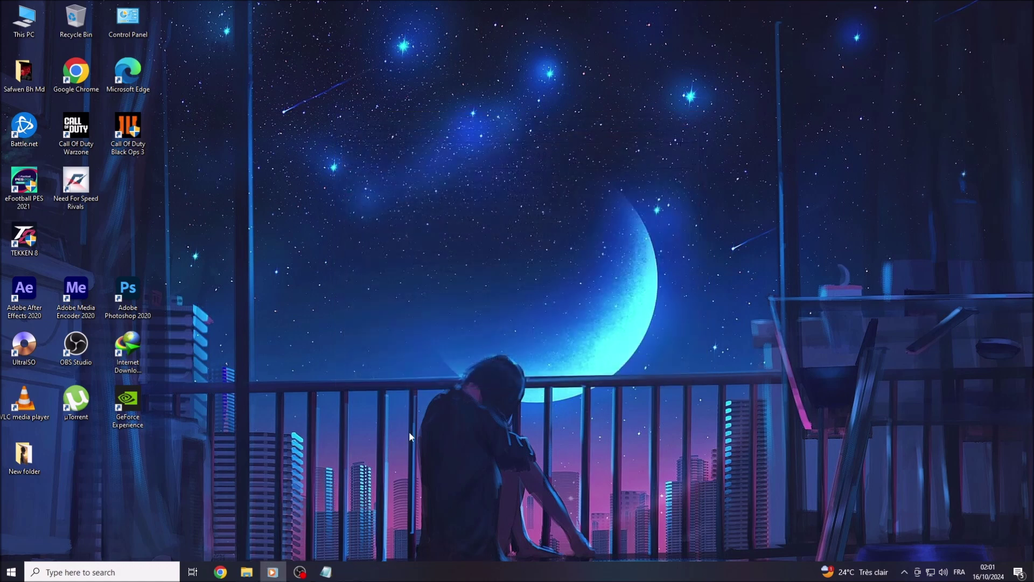
pyautogui.click(247, 572)
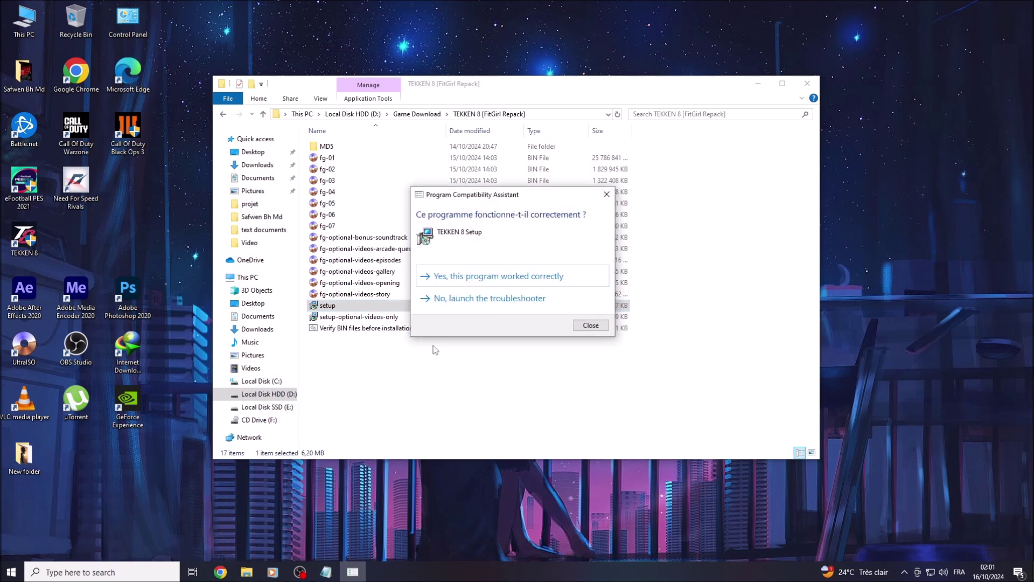
pyautogui.click(605, 196)
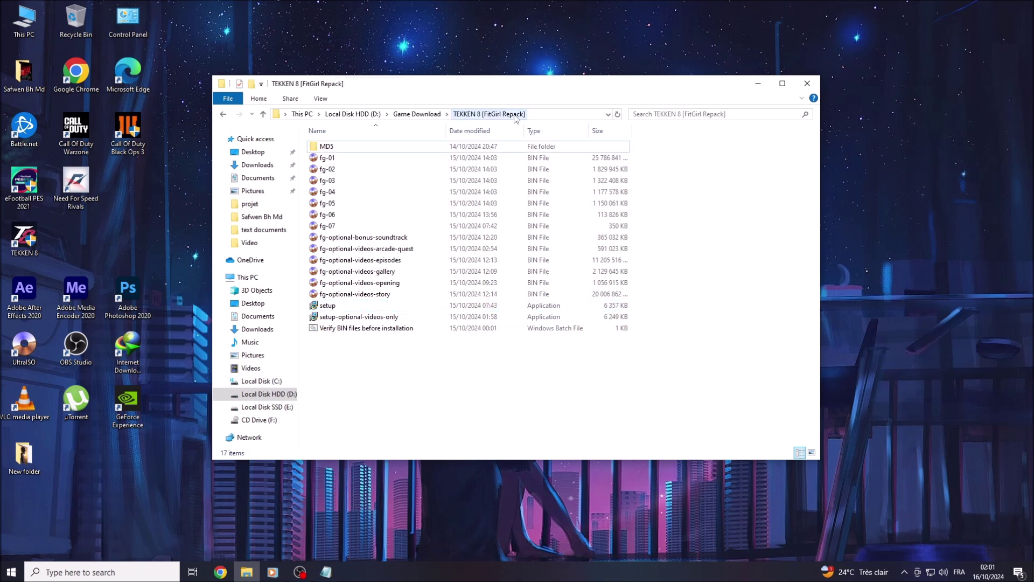
pyautogui.click(321, 148)
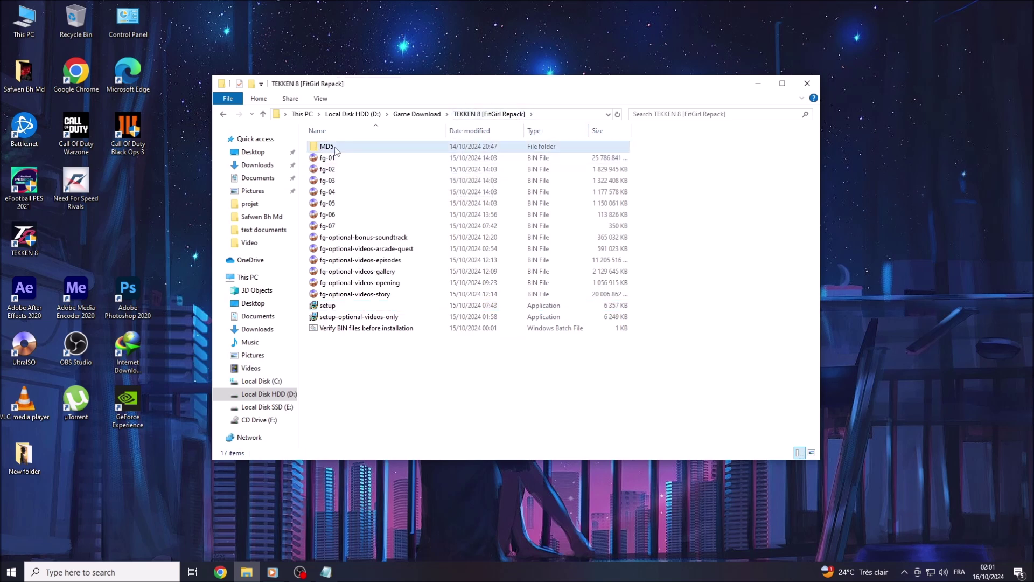
pyautogui.rightClick(322, 150)
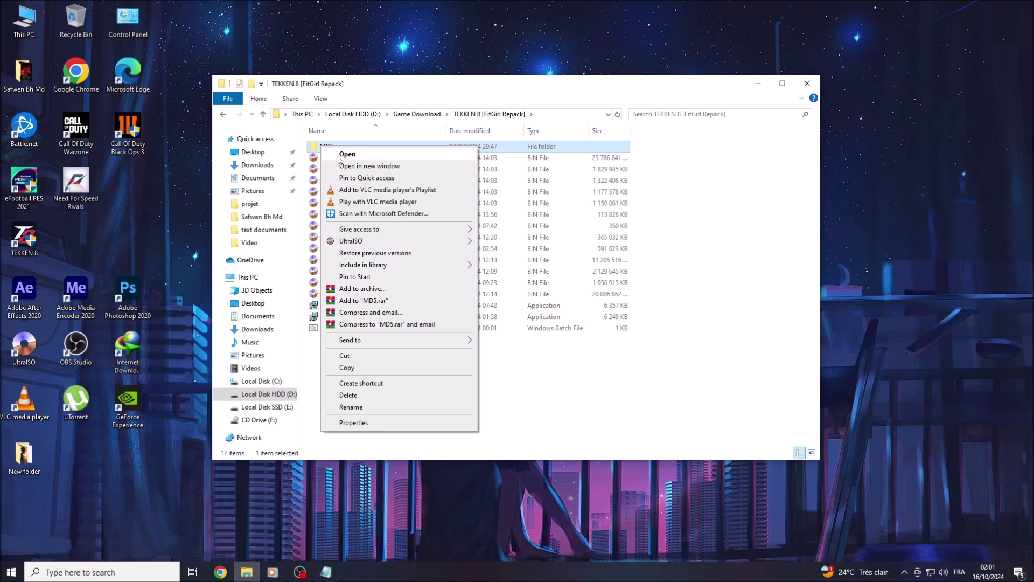
pyautogui.click(337, 156)
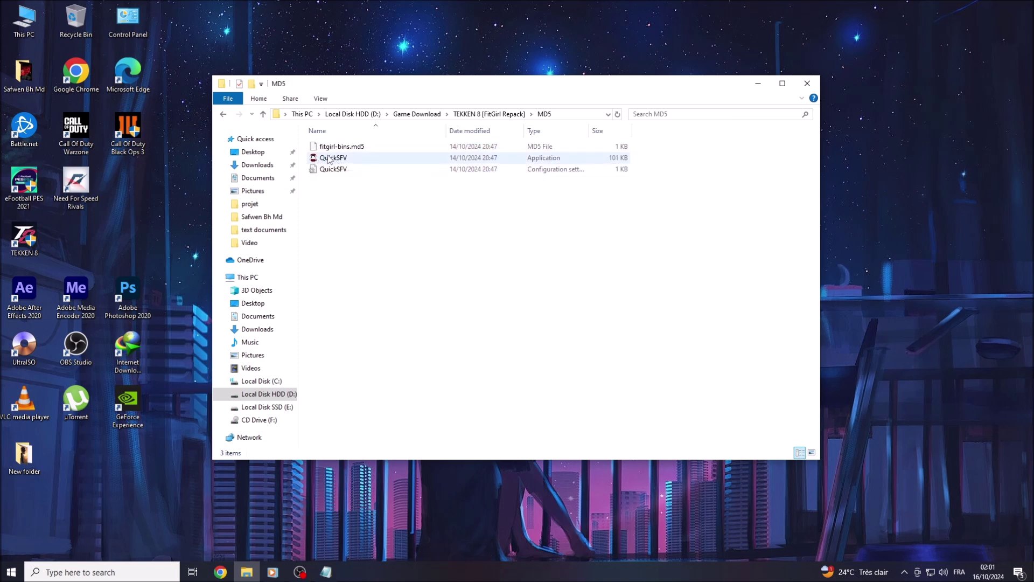
# Run QuickSFV as administrator with fitgirl-bins.md5 to start the second BIN verification, and clear the folder window out of the way.
pyautogui.rightClick(333, 159)
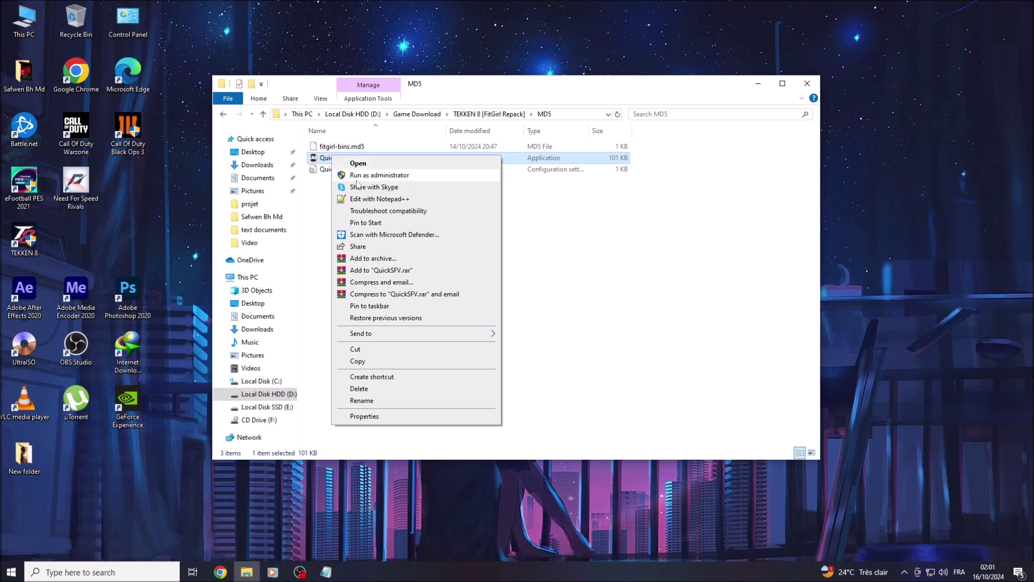
pyautogui.click(355, 177)
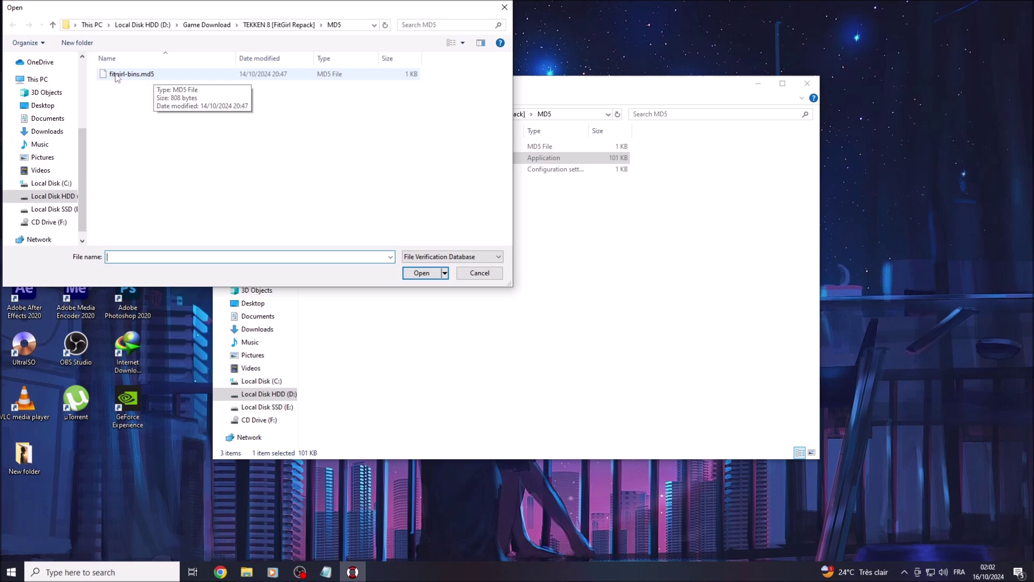
pyautogui.click(140, 75)
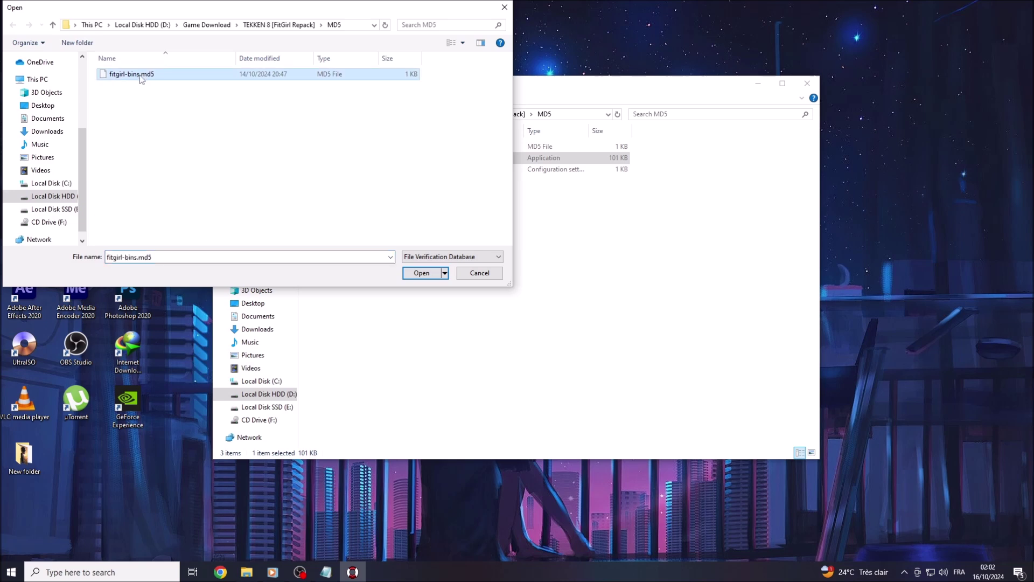
pyautogui.click(421, 273)
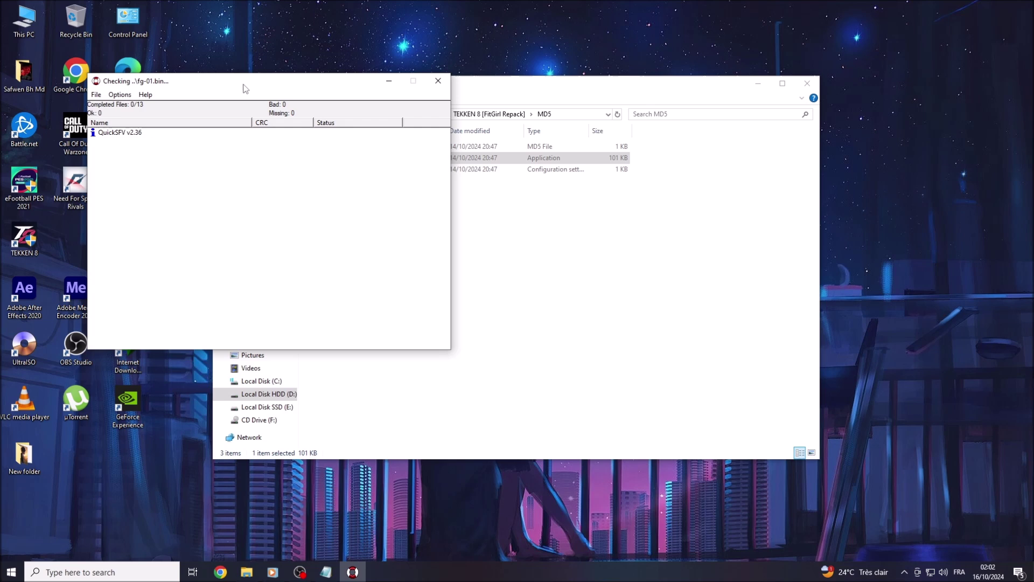
pyautogui.moveTo(241, 84); pyautogui.dragTo(471, 92)
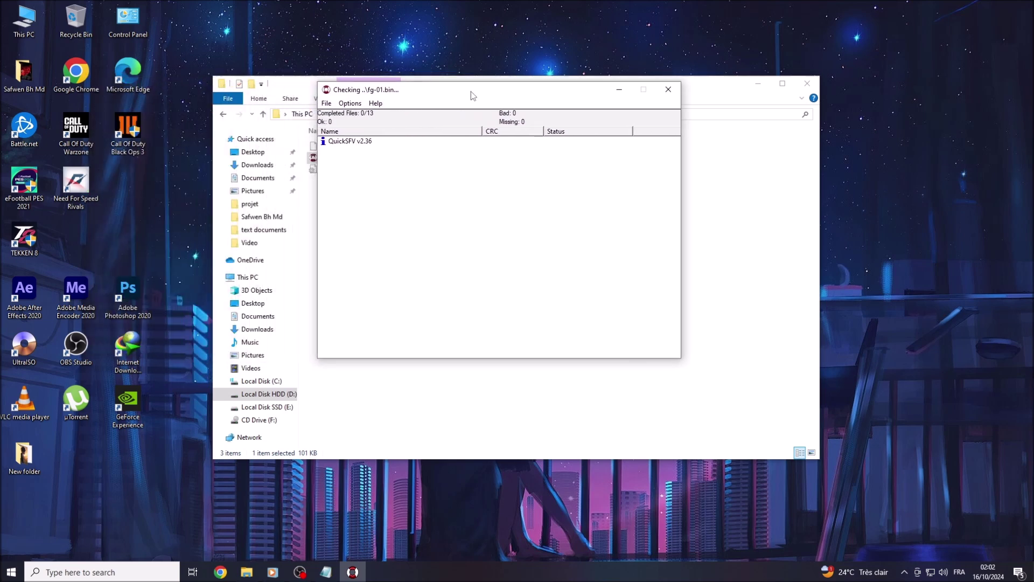
pyautogui.click(754, 85)
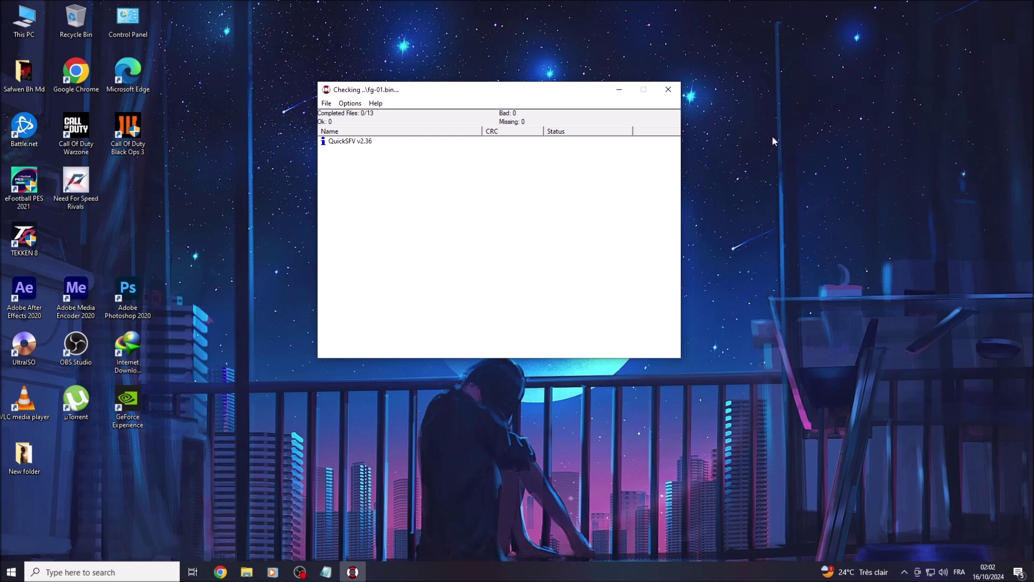
pyautogui.click(772, 141)
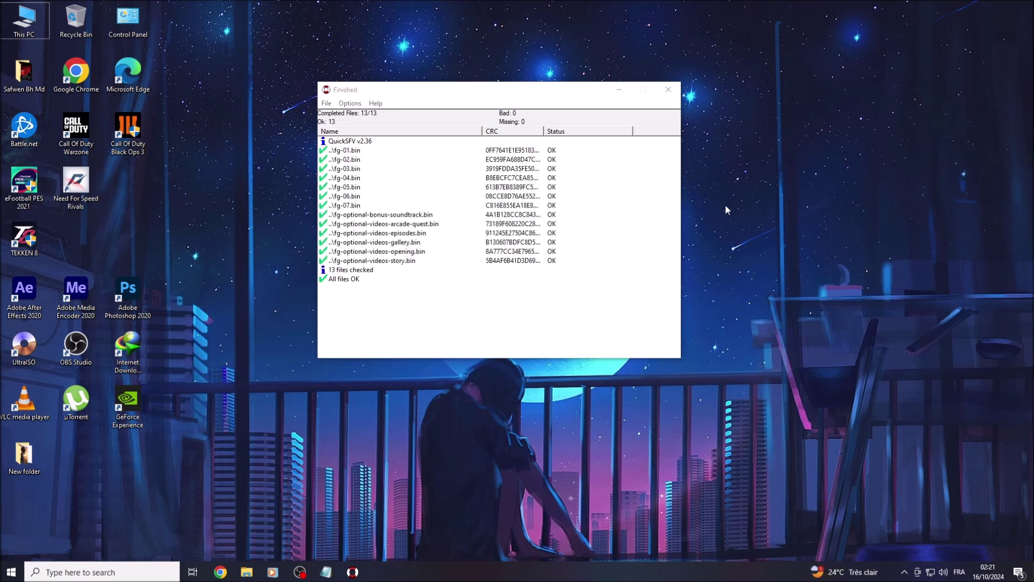
pyautogui.rightClick(729, 200)
pyautogui.rightClick(757, 235)
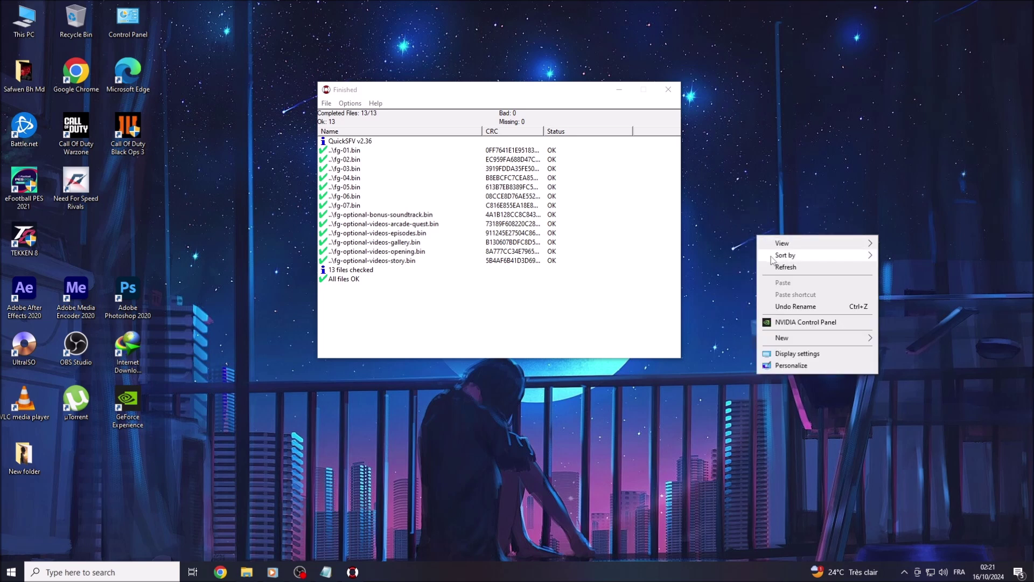
pyautogui.click(786, 267)
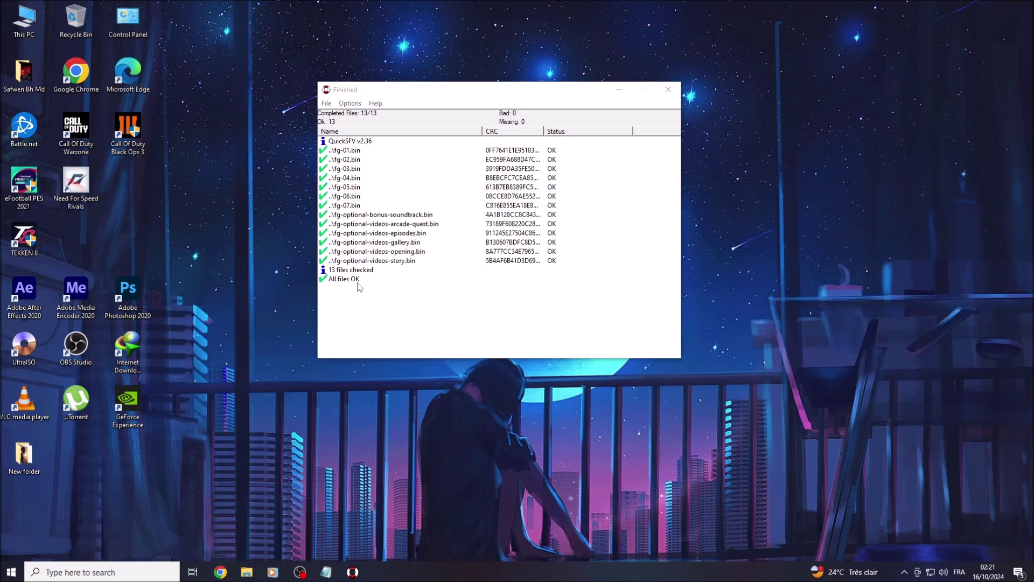
# Close the QuickSFV results and read the closing lines of the "tekken 8 3" notes on completing the steps and opening TEKKEN 8.
pyautogui.click(668, 89)
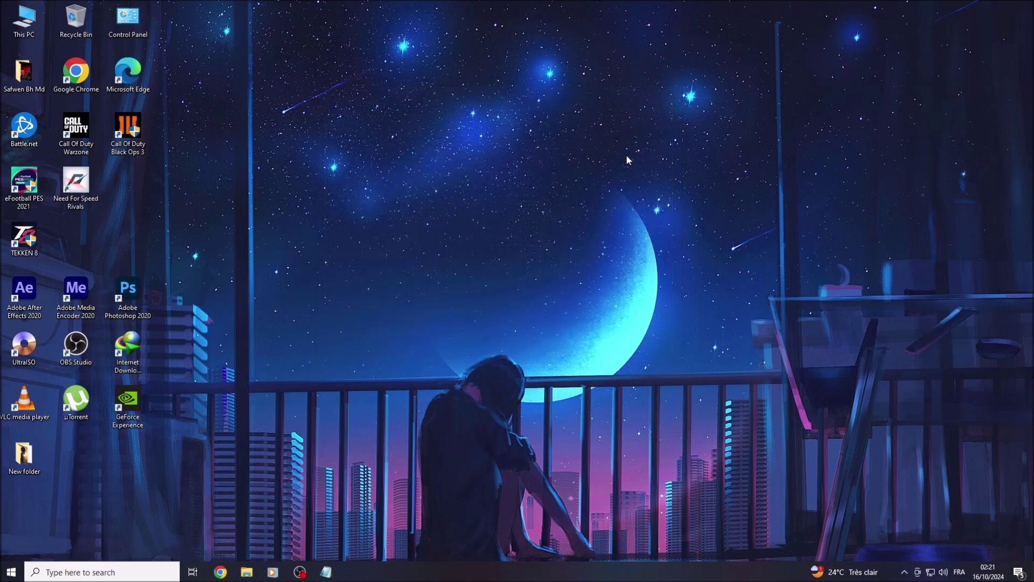
pyautogui.click(327, 572)
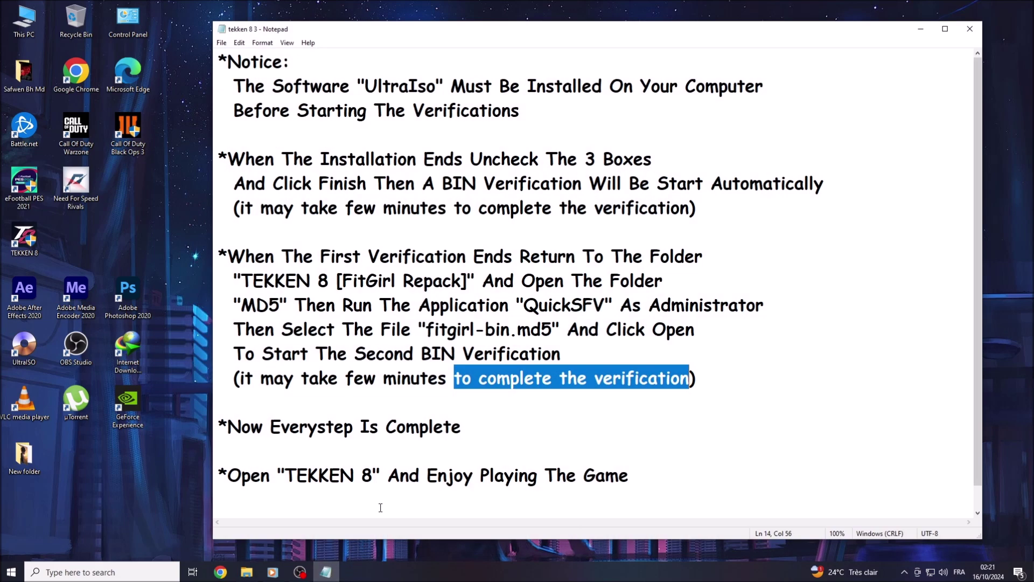
pyautogui.click(228, 426)
pyautogui.moveTo(228, 426); pyautogui.dragTo(460, 422)
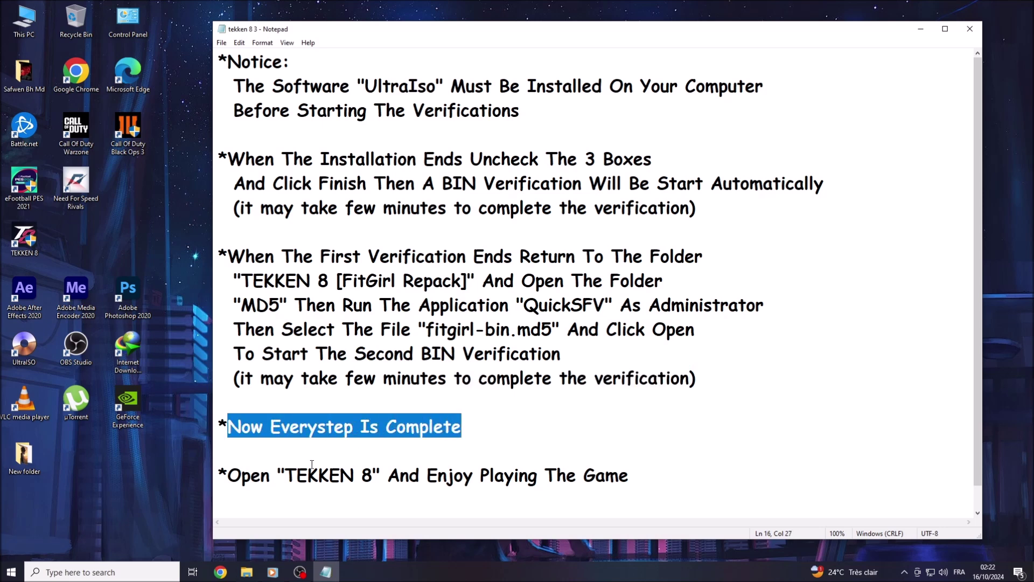
pyautogui.moveTo(228, 475); pyautogui.dragTo(630, 482)
pyautogui.click(629, 482)
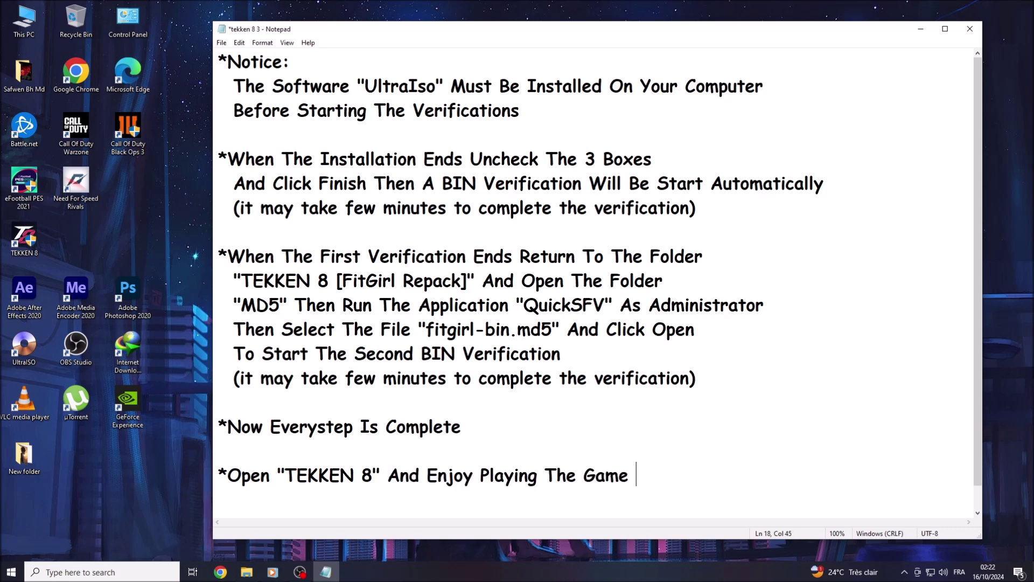
# Add "^^" at the end of the notes' closing line about enjoying the game.
pyautogui.write('¨¨')
pyautogui.press('BackSpace')
pyautogui.press('BackSpace')
pyautogui.write('^^')
# Minimize the "tekken 8 3" notes and launch TEKKEN 8 from its desktop shortcut.
pyautogui.click(921, 30)
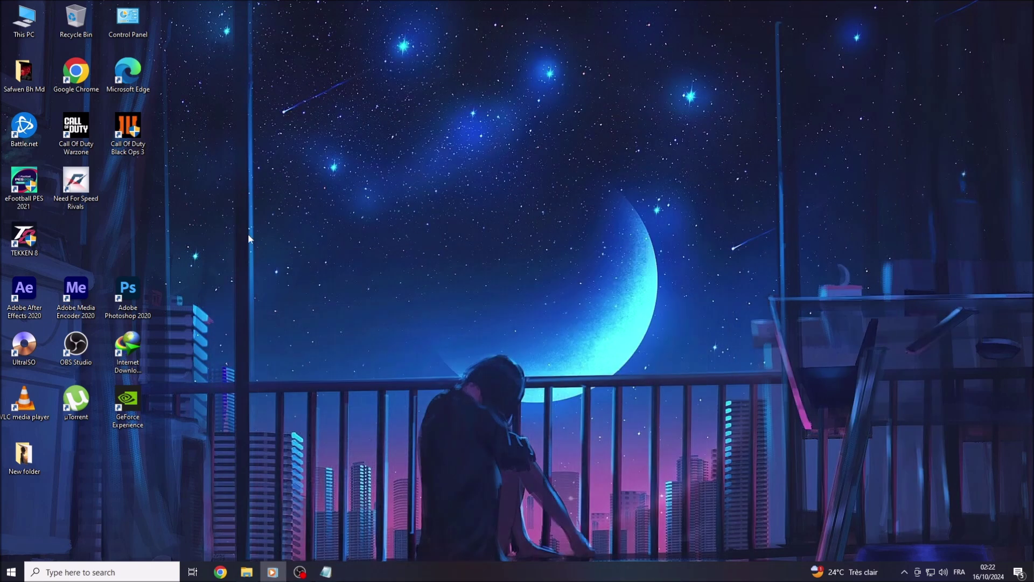
pyautogui.rightClick(28, 235)
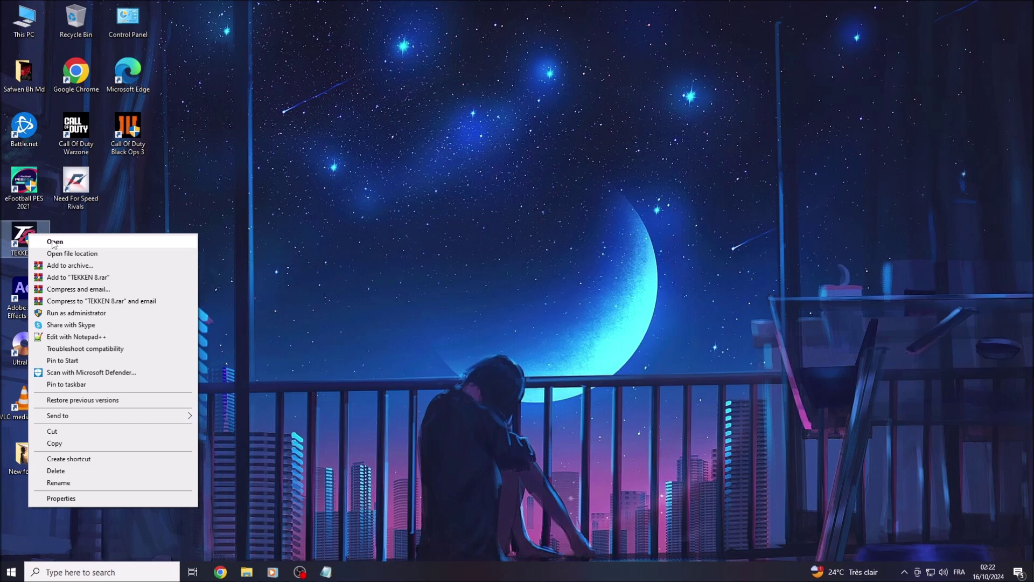
pyautogui.click(54, 243)
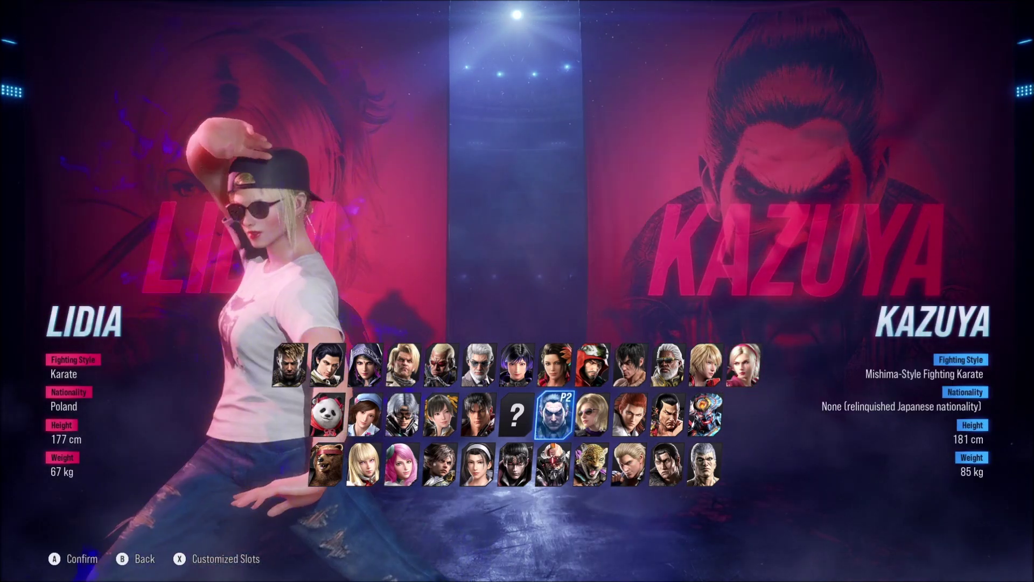
# Confirm Kazuya as the opponent for Lidia and set the opponent's difficulty to Ultra Hard.
pyautogui.press('Return')
pyautogui.press('Down')
pyautogui.press('Down')
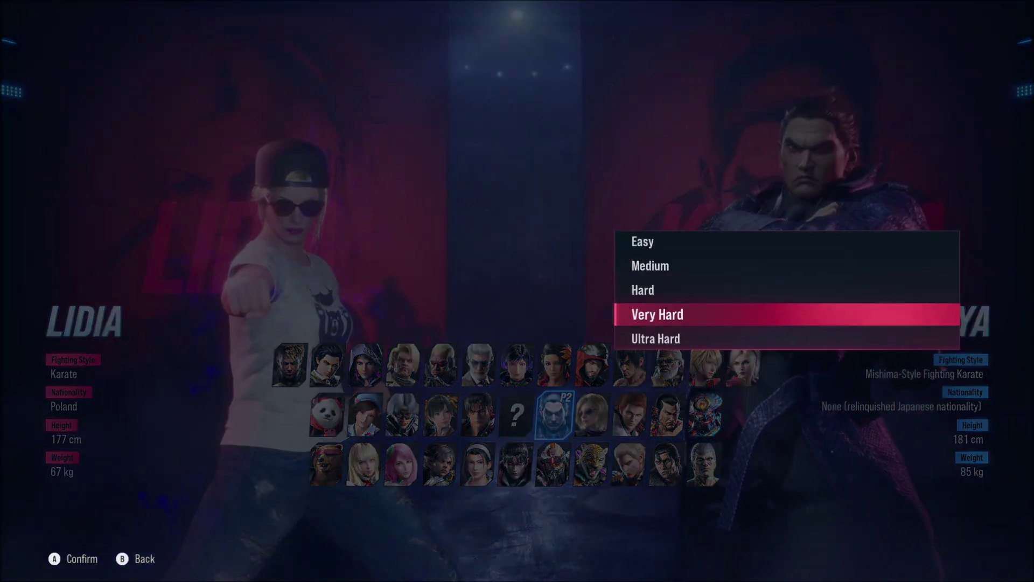
pyautogui.press('Down')
pyautogui.press('Return')
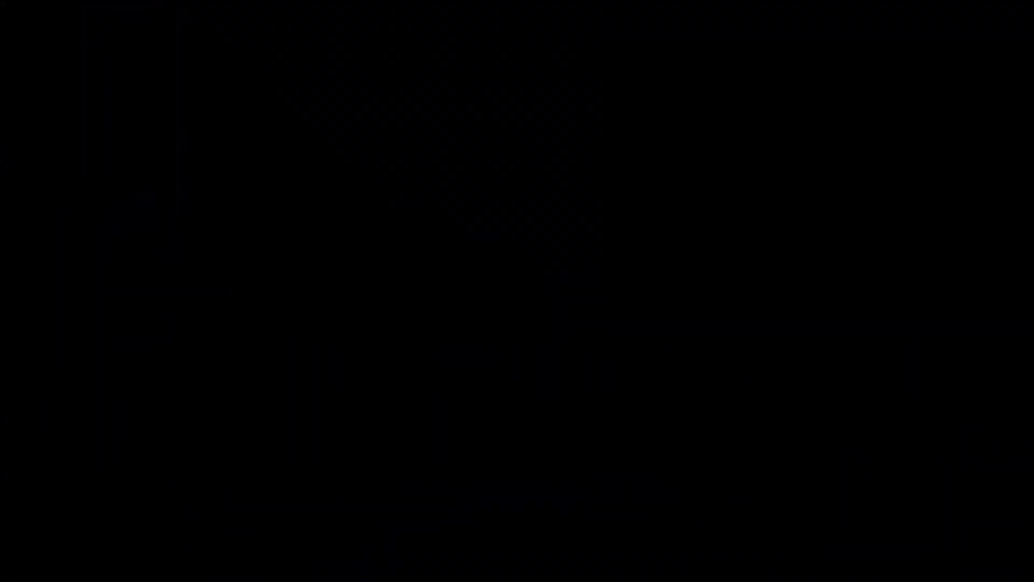
# Choose the stage immediately after Arena in the stage list and confirm it for the match.
pyautogui.press('Right')
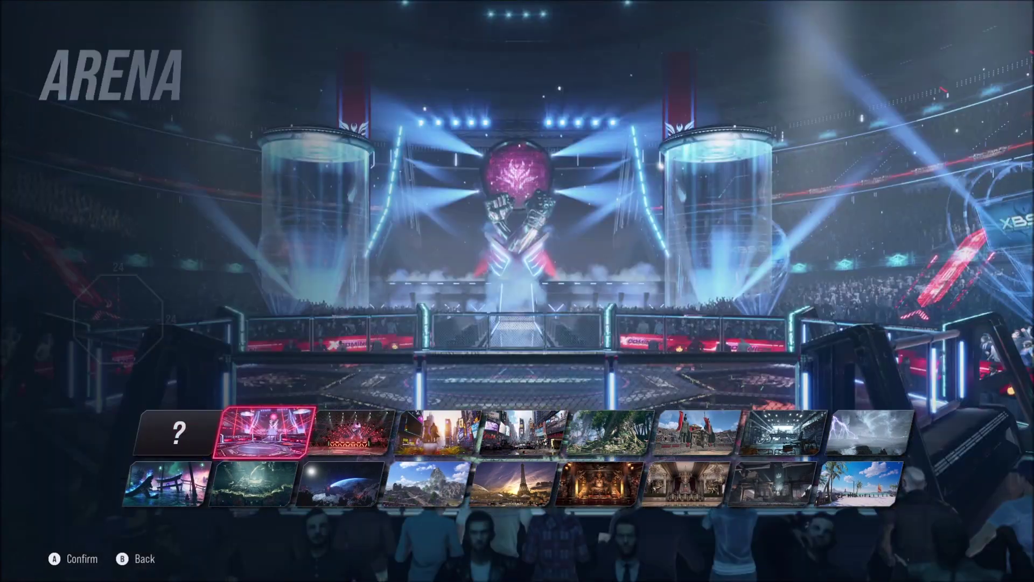
pyautogui.press('Right')
pyautogui.press('Return')
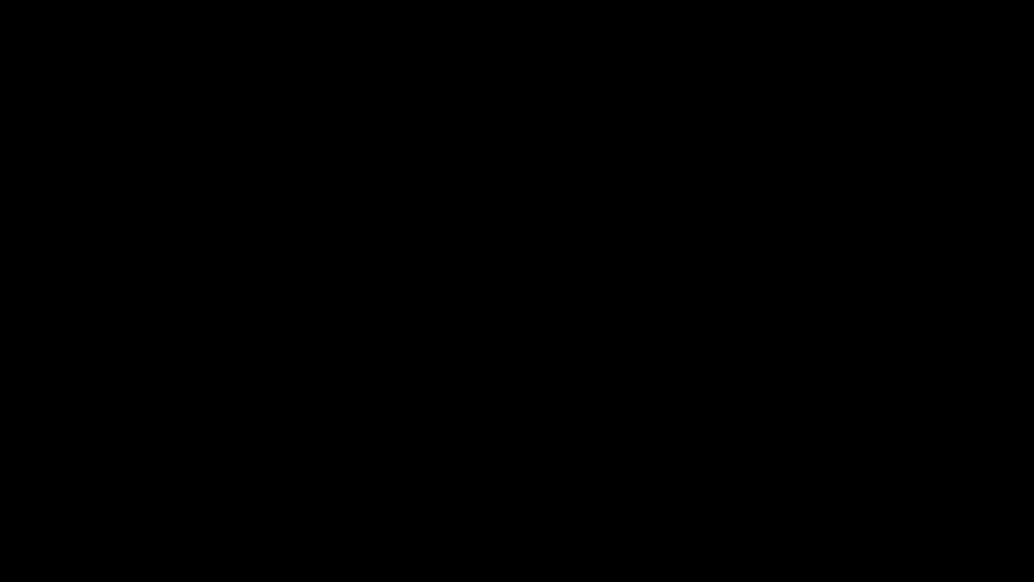